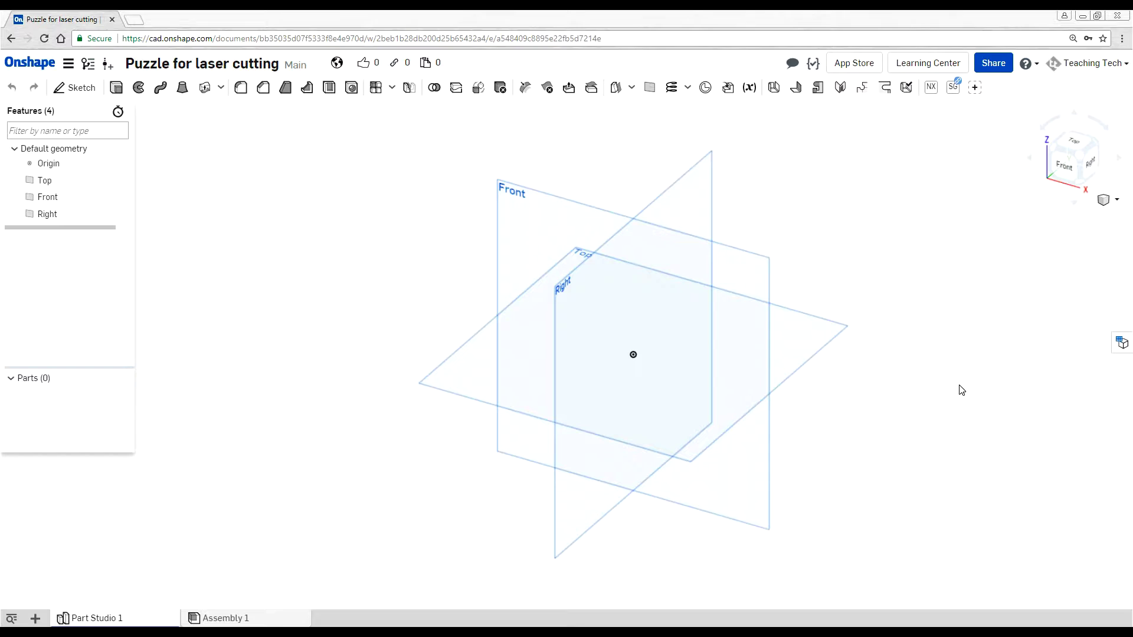
# Start a new sketch on the Top plane and hide the default planes.
pyautogui.click(85, 87)
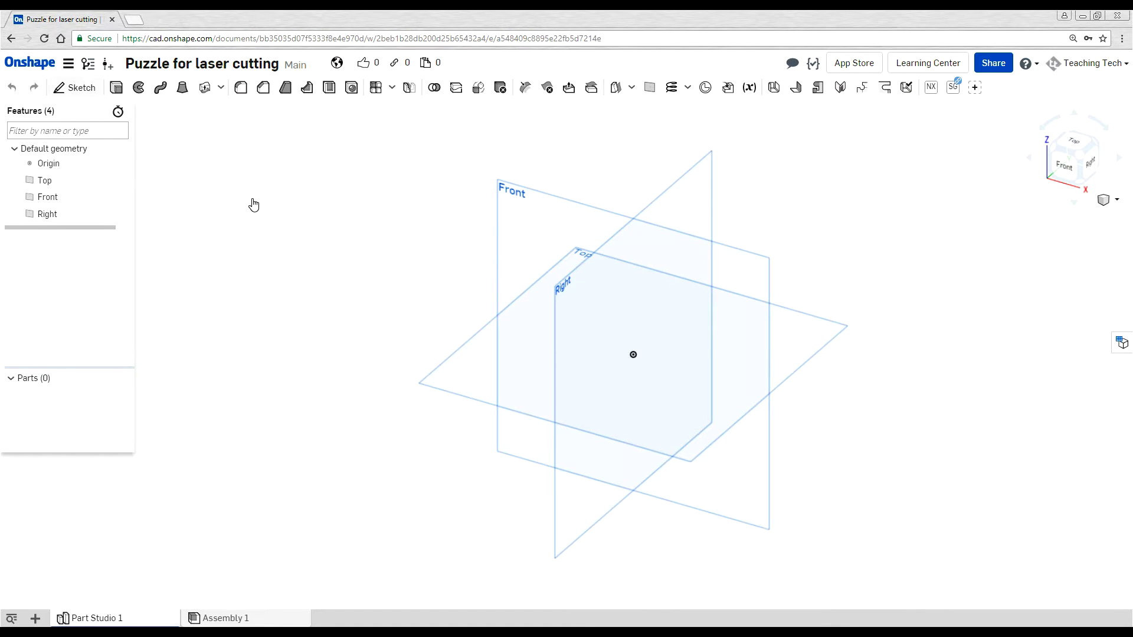
pyautogui.click(450, 372)
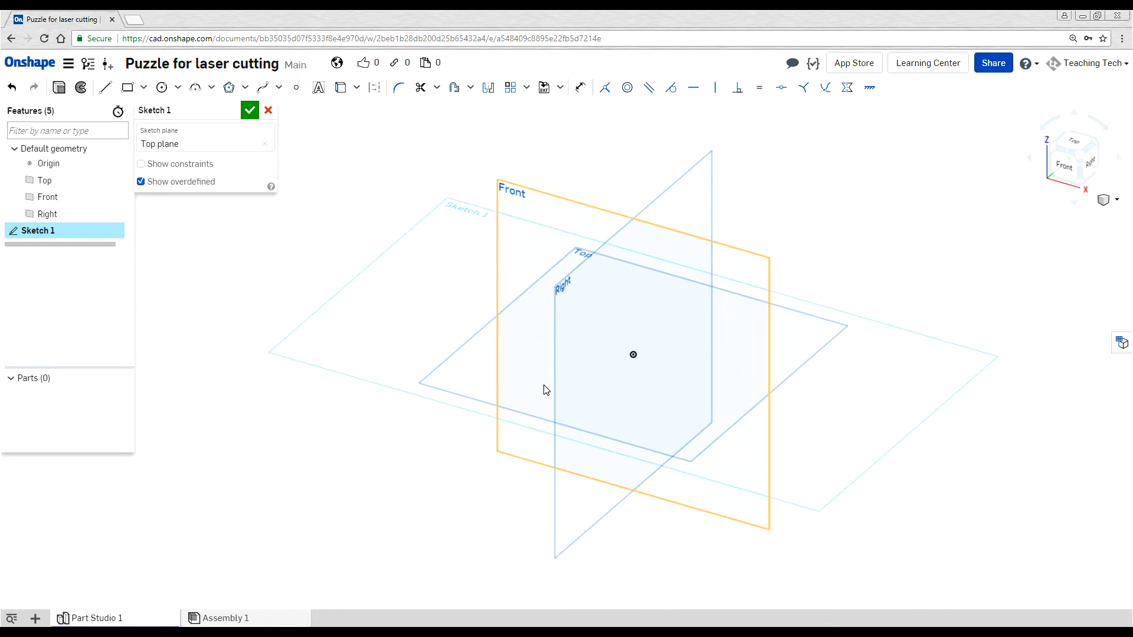
pyautogui.press('p')
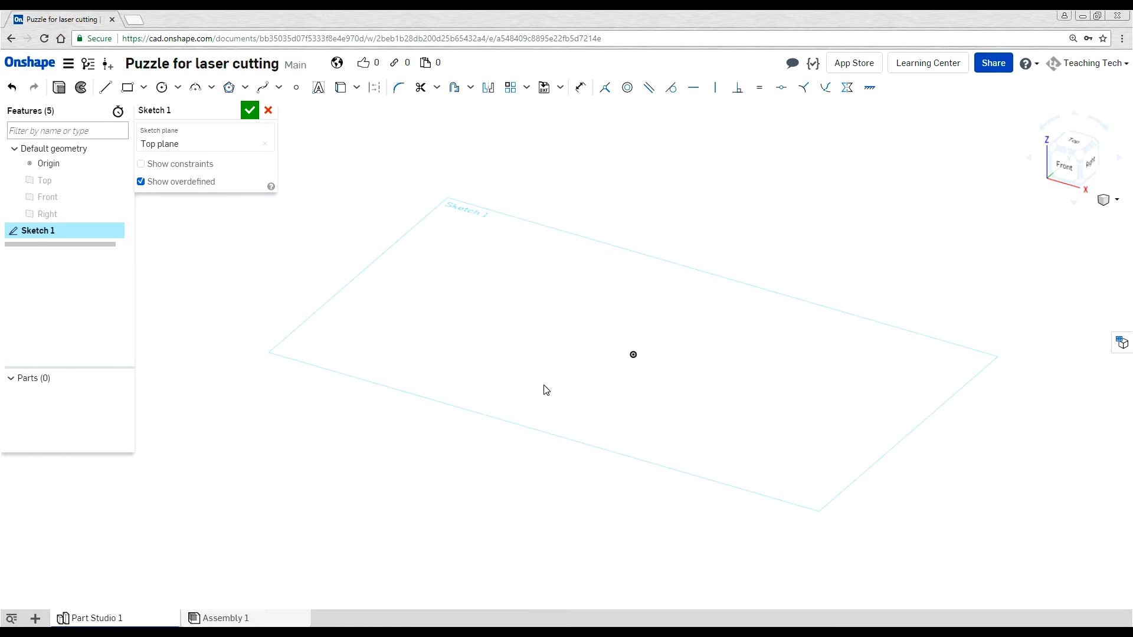
pyautogui.press('n')
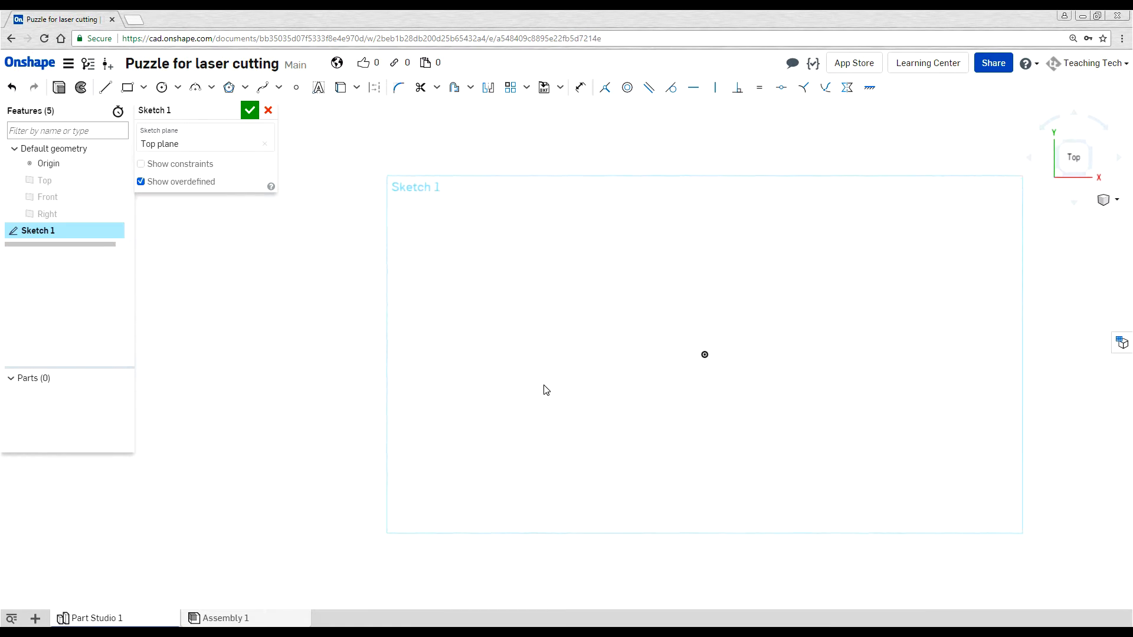
# Sketch a corner rectangle about 137 by 73 mm with its lower-left corner on the origin.
pyautogui.click(127, 87)
pyautogui.click(705, 354)
pyautogui.click(991, 203)
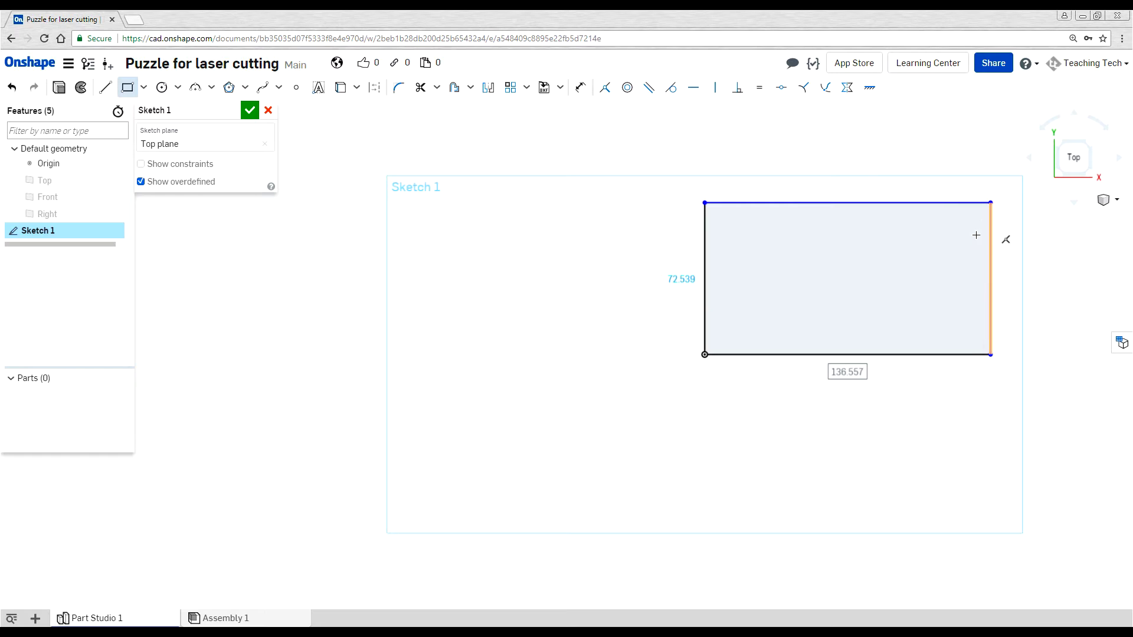
# Dimension the rectangle 297 mm wide and 210 mm high.
pyautogui.press('d')
pyautogui.click(868, 203)
pyautogui.click(855, 170)
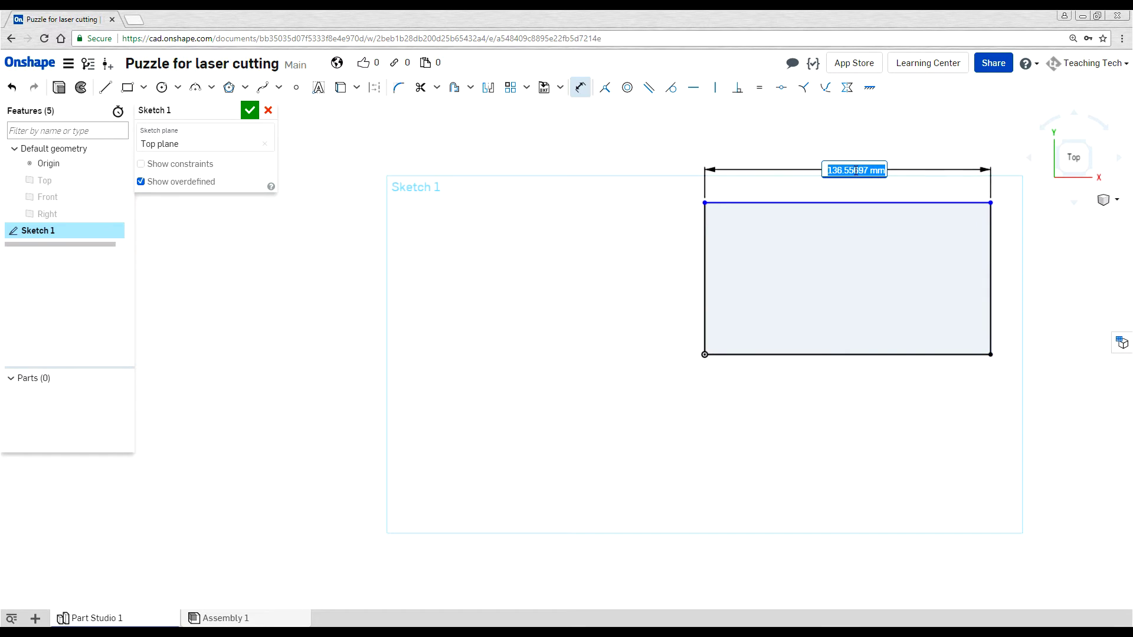
pyautogui.write('290')
pyautogui.press('Return')
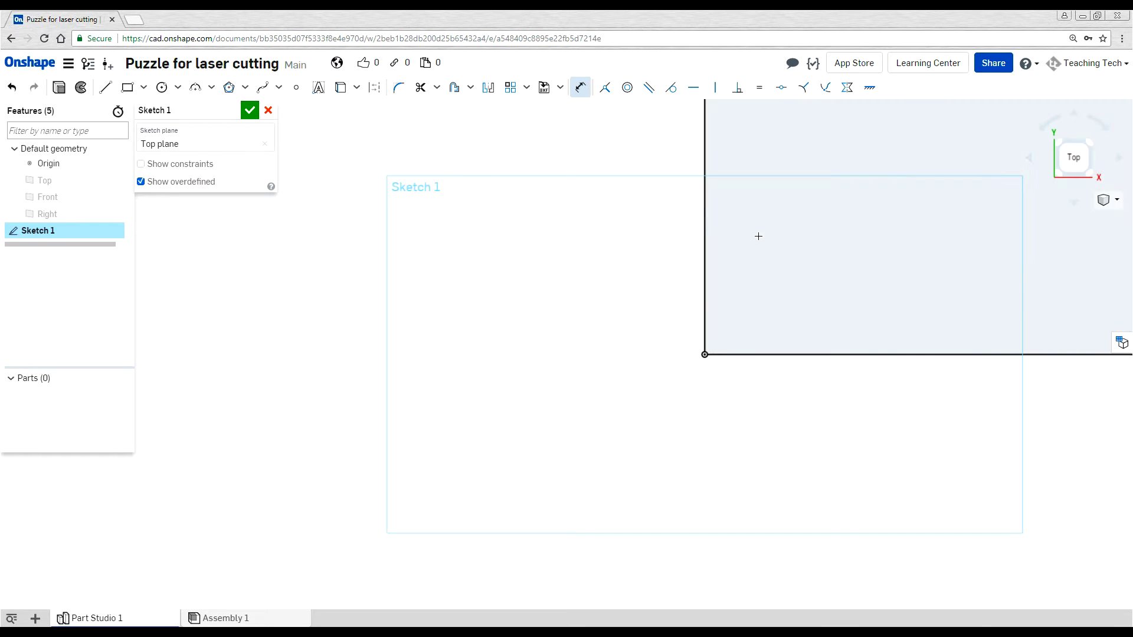
pyautogui.click(704, 239)
pyautogui.click(630, 239)
pyautogui.write('210')
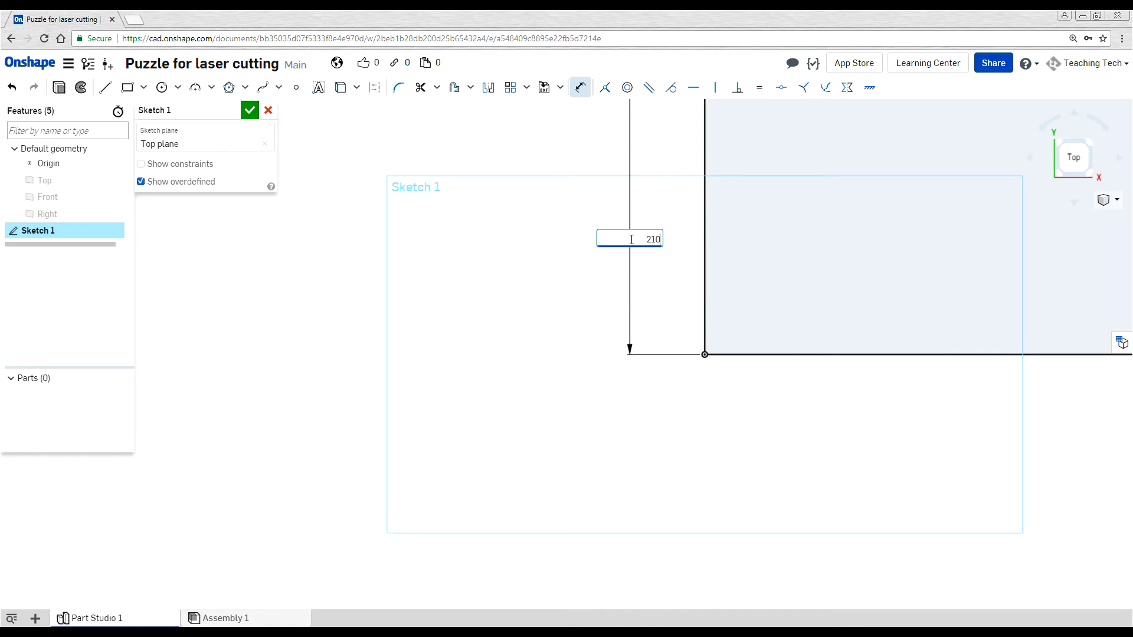
pyautogui.press('Return')
pyautogui.scroll(-5, 630, 239)
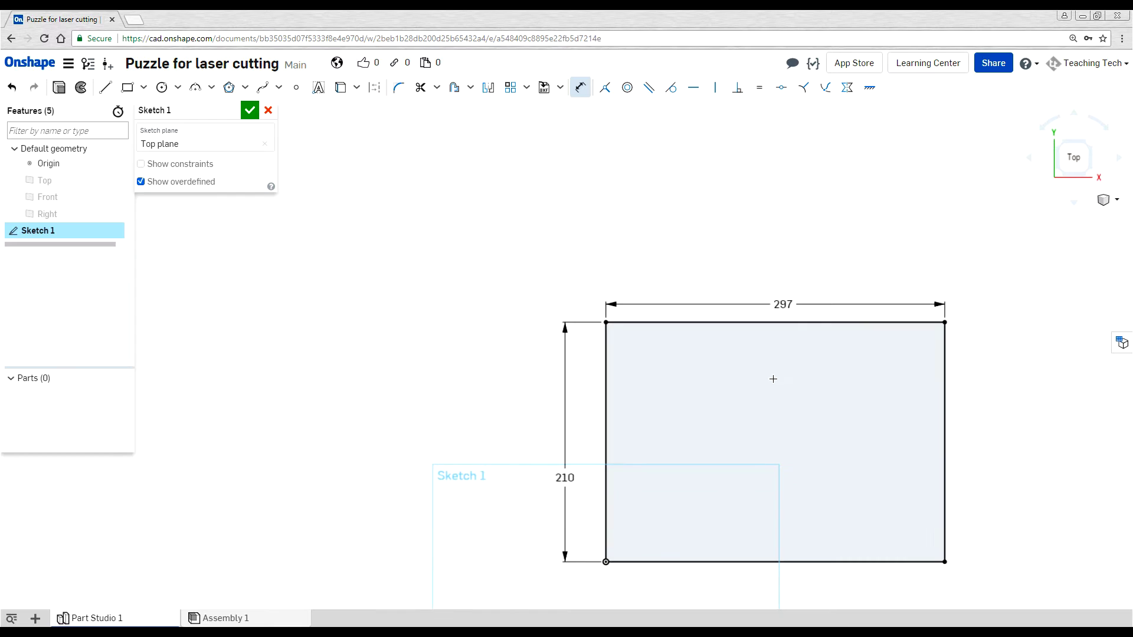
pyautogui.moveTo(724, 340); pyautogui.dragTo(683, 305, button='middle')
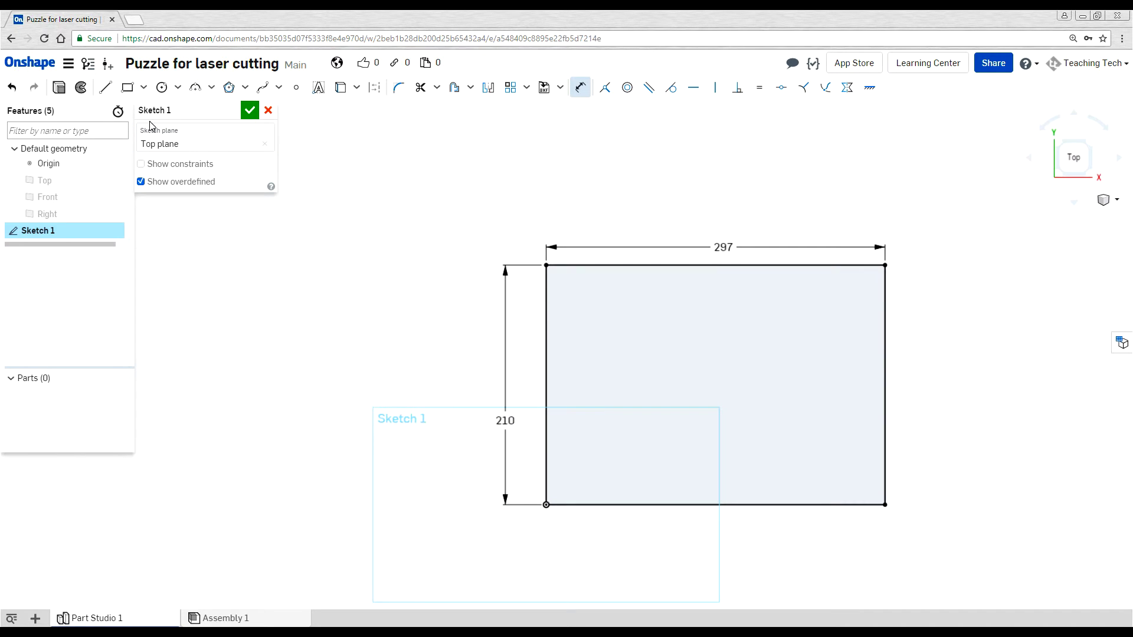
pyautogui.press('Escape')
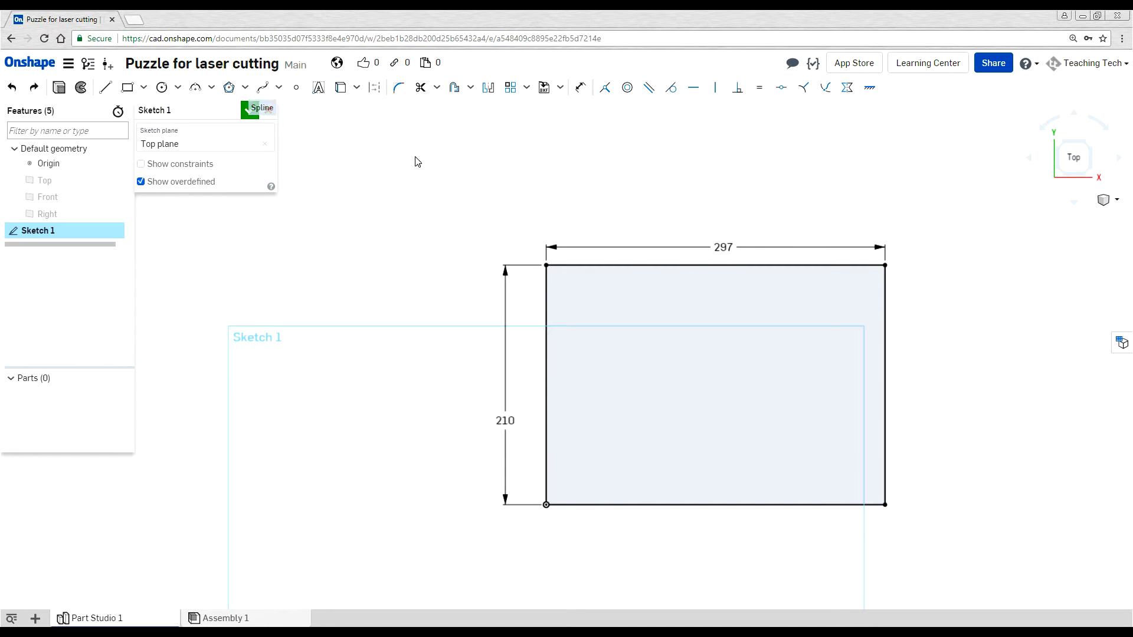
# Draw two connected lines, about 141 and 131 mm long, from the rectangle's top edge to its centre and back left to the bottom edge.
pyautogui.click(105, 89)
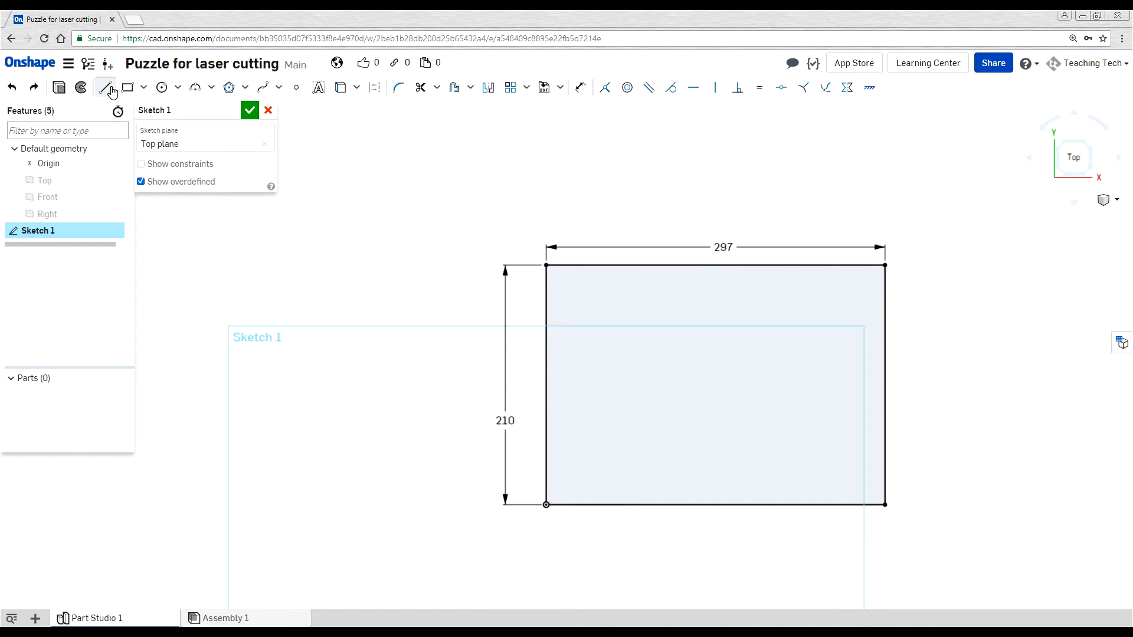
pyautogui.click(613, 266)
pyautogui.click(714, 389)
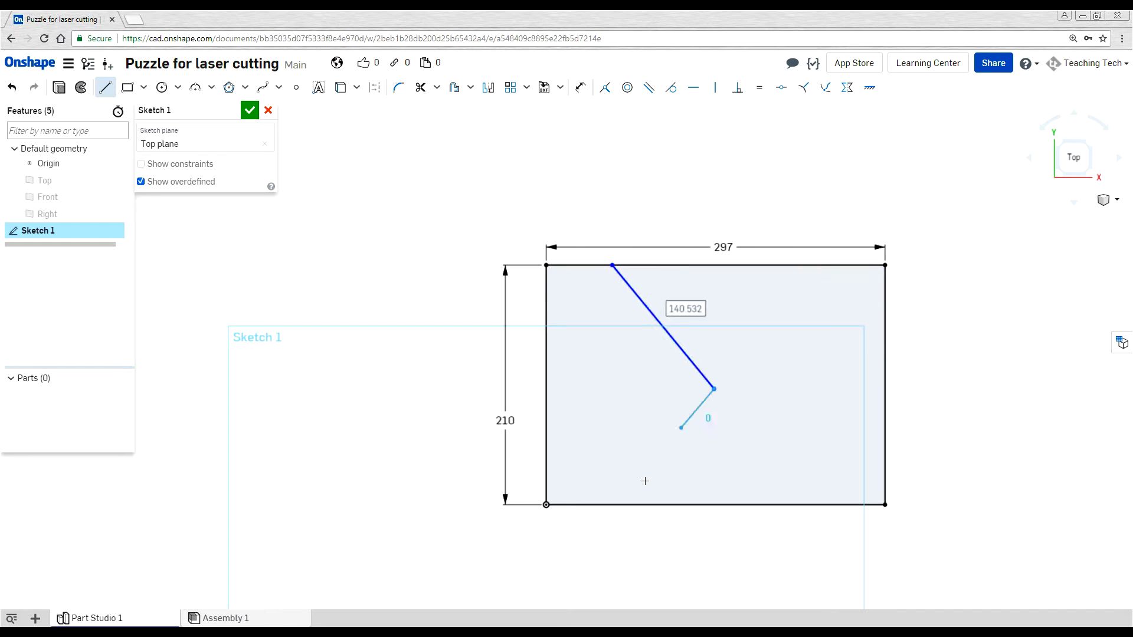
pyautogui.click(620, 505)
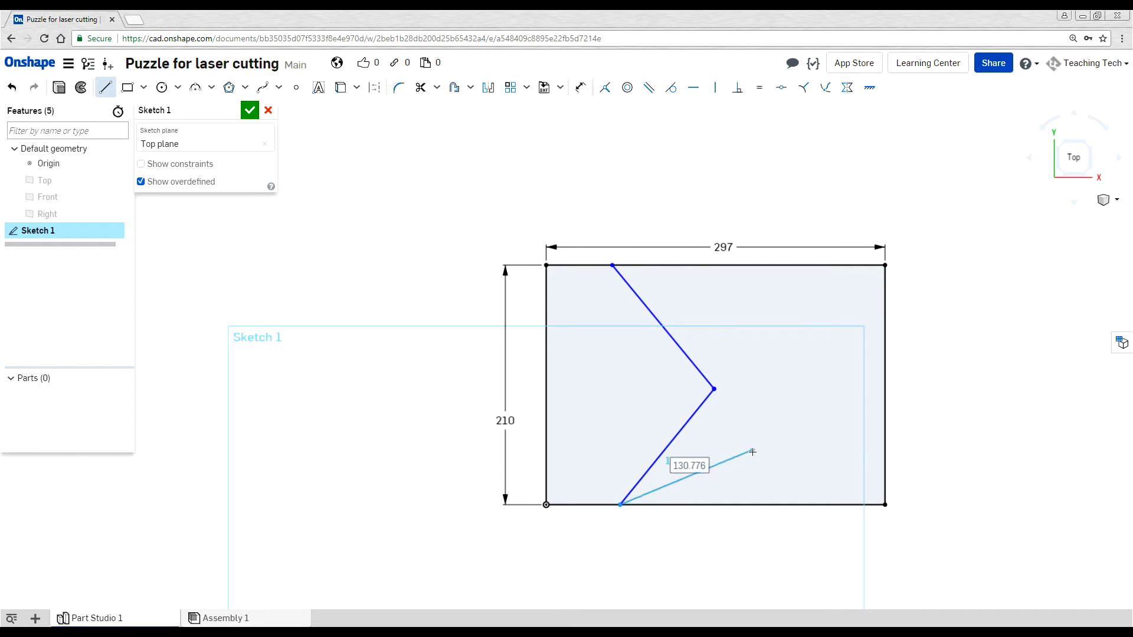
pyautogui.press('Escape')
# Draw a two-segment line branching right from the lower-left diagonal and ending on the bottom edge, its final segment about 39 mm long.
pyautogui.press('l')
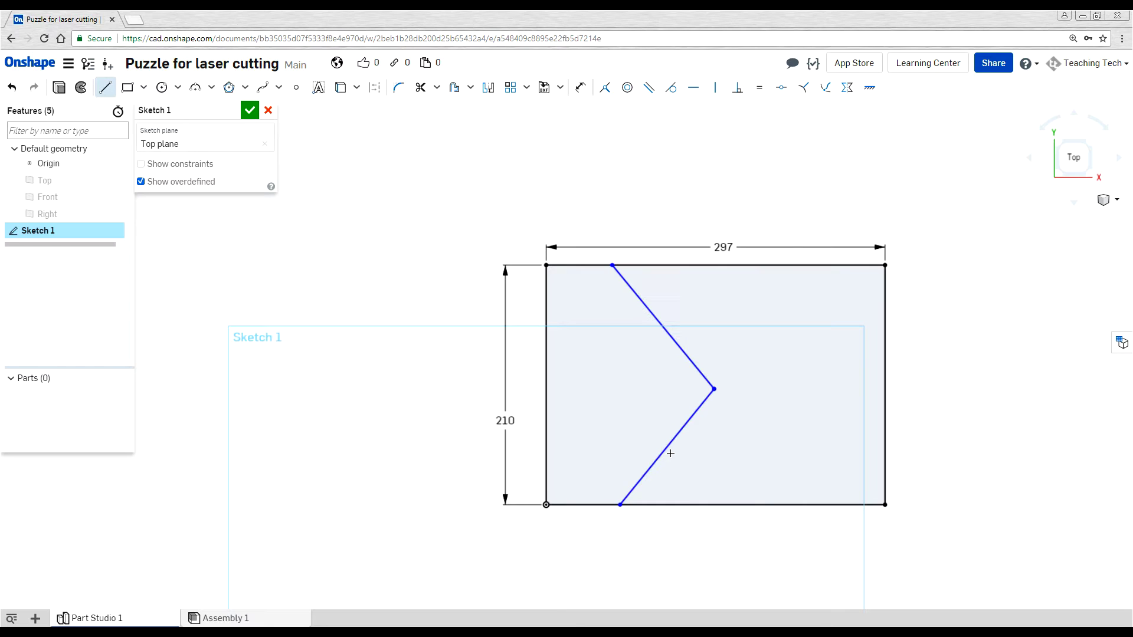
pyautogui.click(668, 446)
pyautogui.click(675, 464)
pyautogui.click(658, 504)
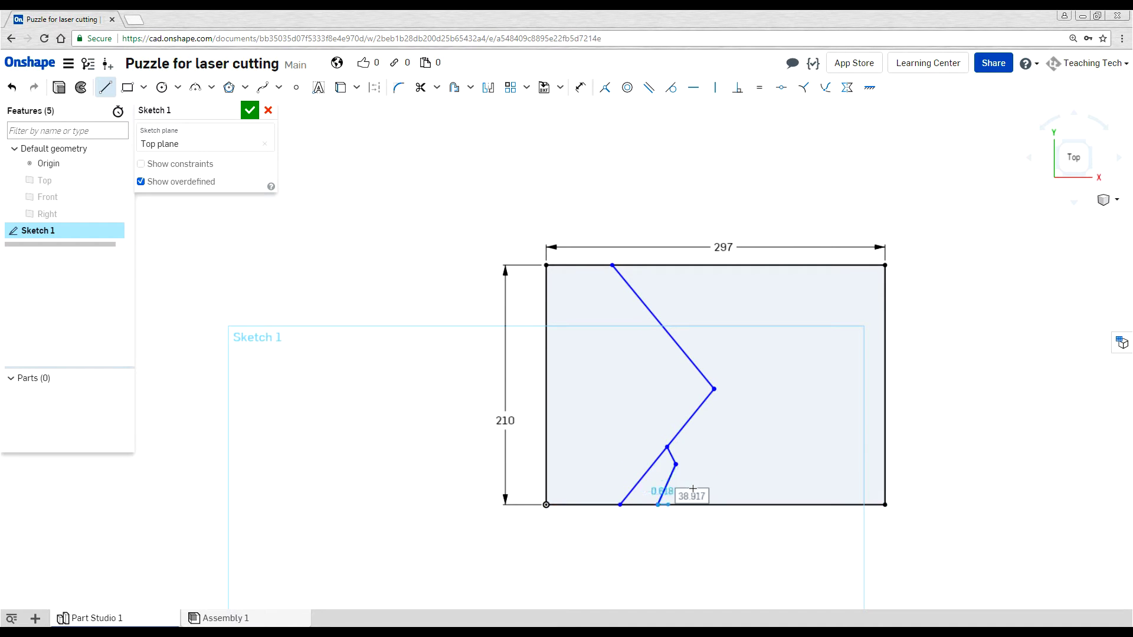
pyautogui.press('Escape')
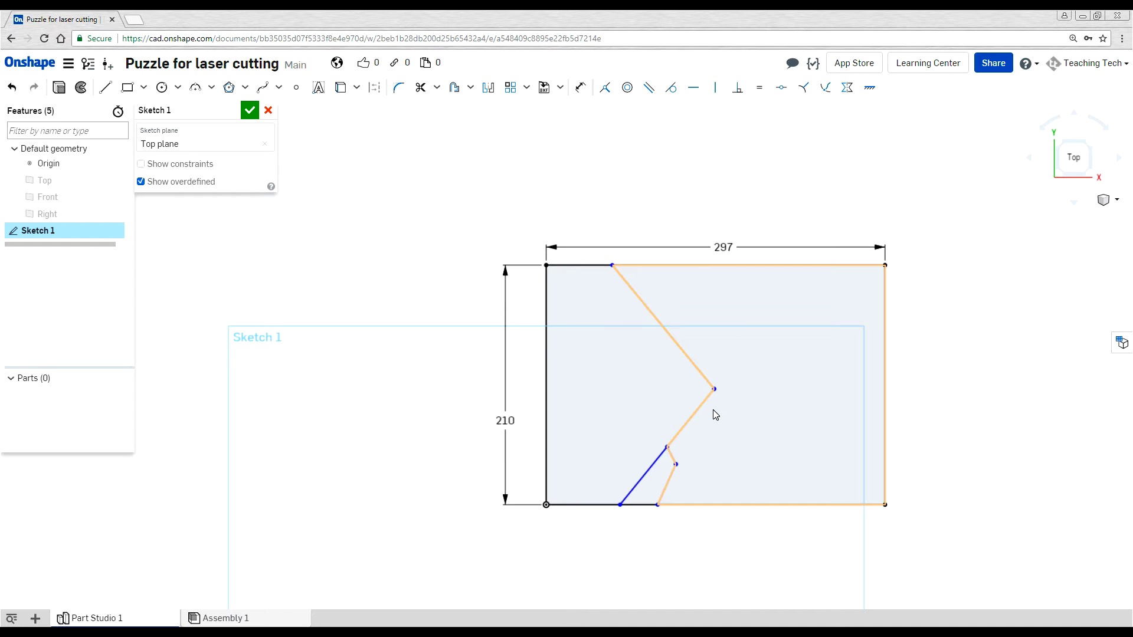
# Draw a line about 123 mm long from the upper part of the lower-left diagonal to the bottom edge near the left corner.
pyautogui.press('l')
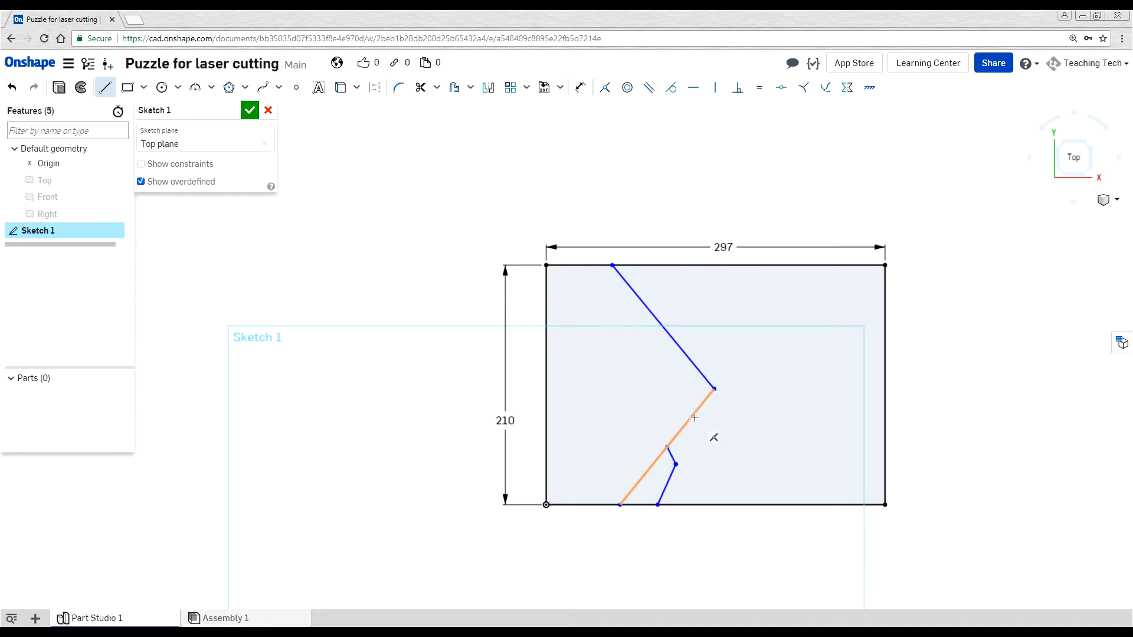
pyautogui.moveTo(694, 418)
pyautogui.mouseDown()
pyautogui.moveTo(602, 495)
pyautogui.moveTo(596, 519)
pyautogui.moveTo(585, 506)
pyautogui.mouseUp()
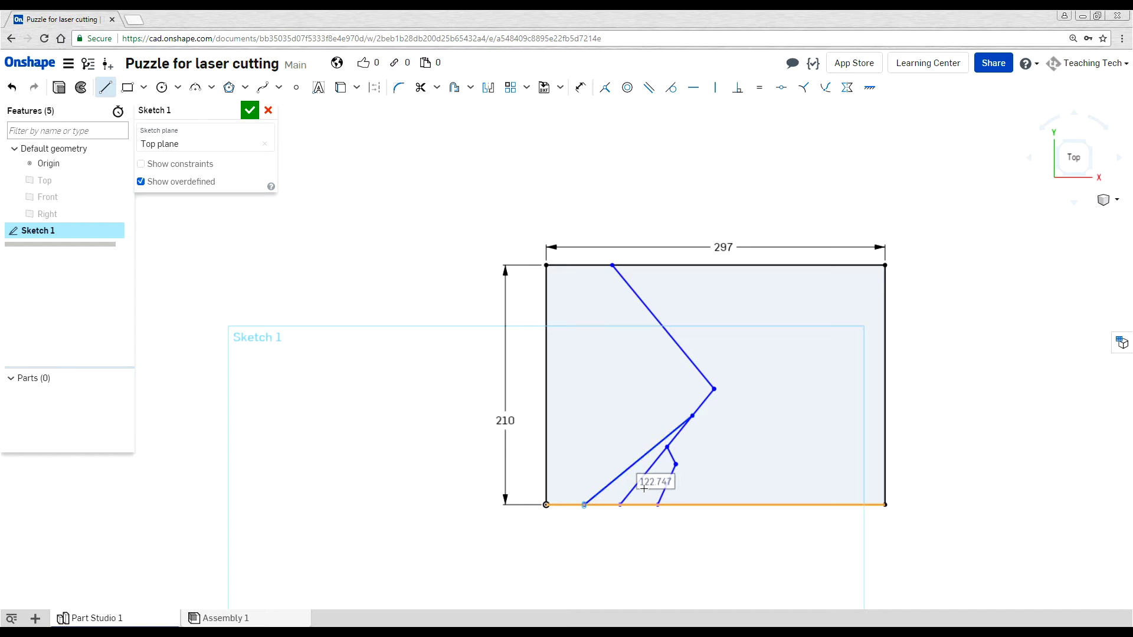
pyautogui.click(584, 504)
pyautogui.press('Escape')
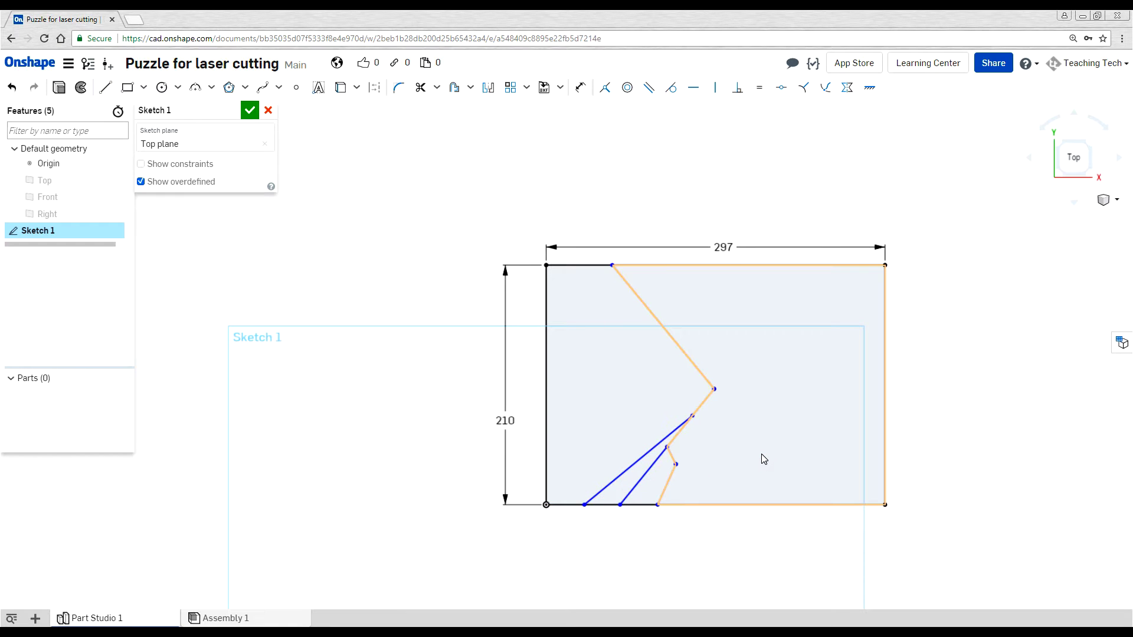
# Draw two lines from the central vertex, about 117 mm to the top edge and about 153 mm to the right edge.
pyautogui.press('l')
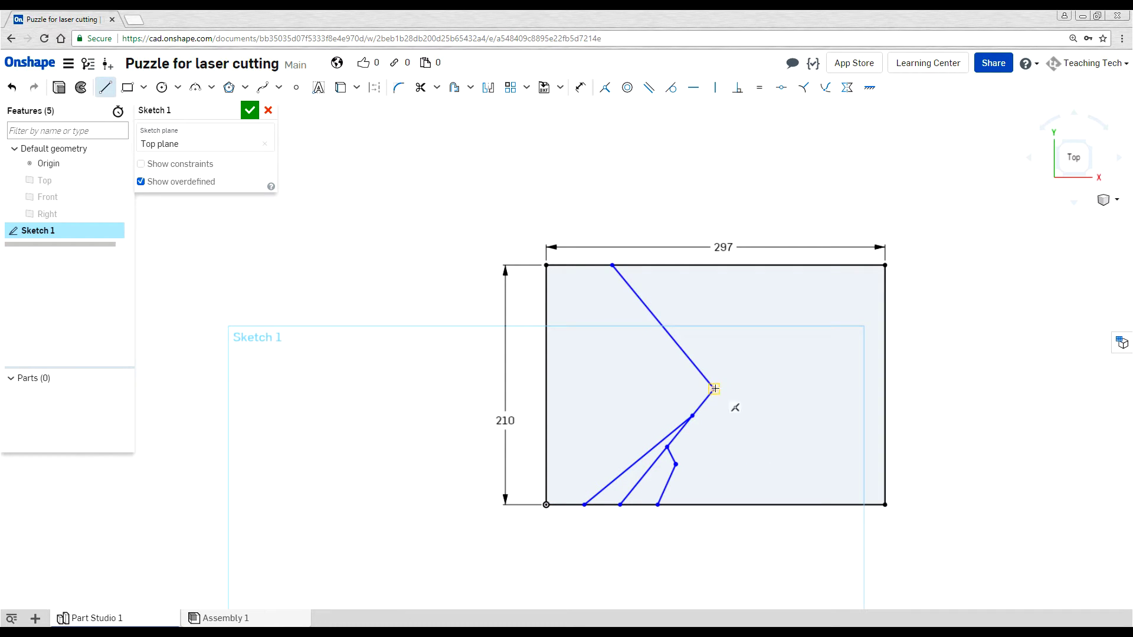
pyautogui.click(713, 389)
pyautogui.click(763, 265)
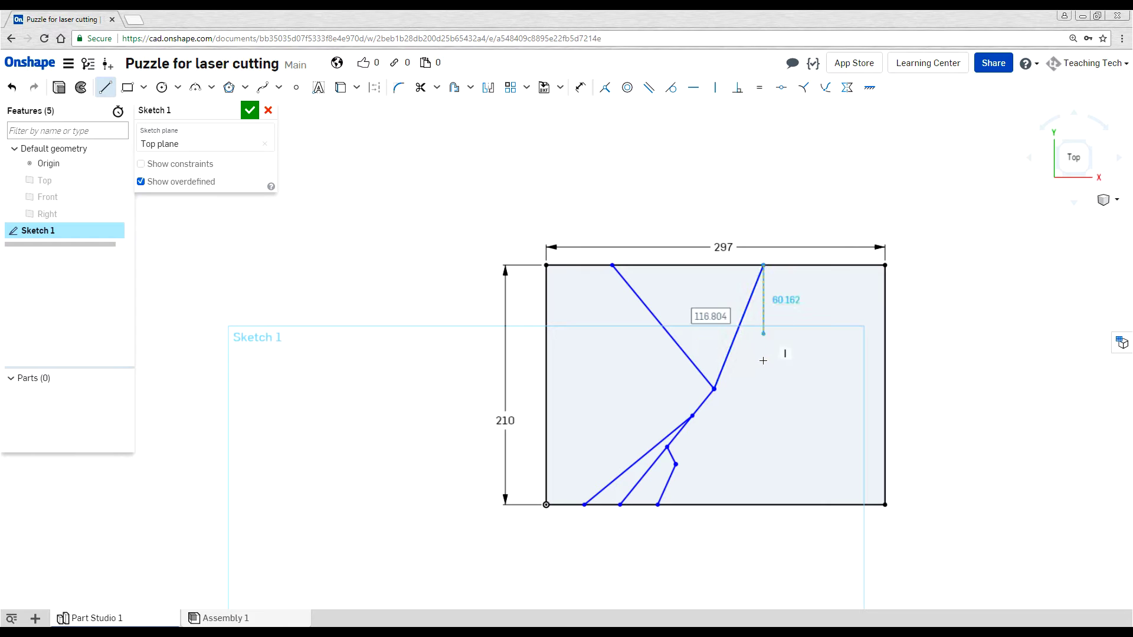
pyautogui.press('Escape')
pyautogui.press('l')
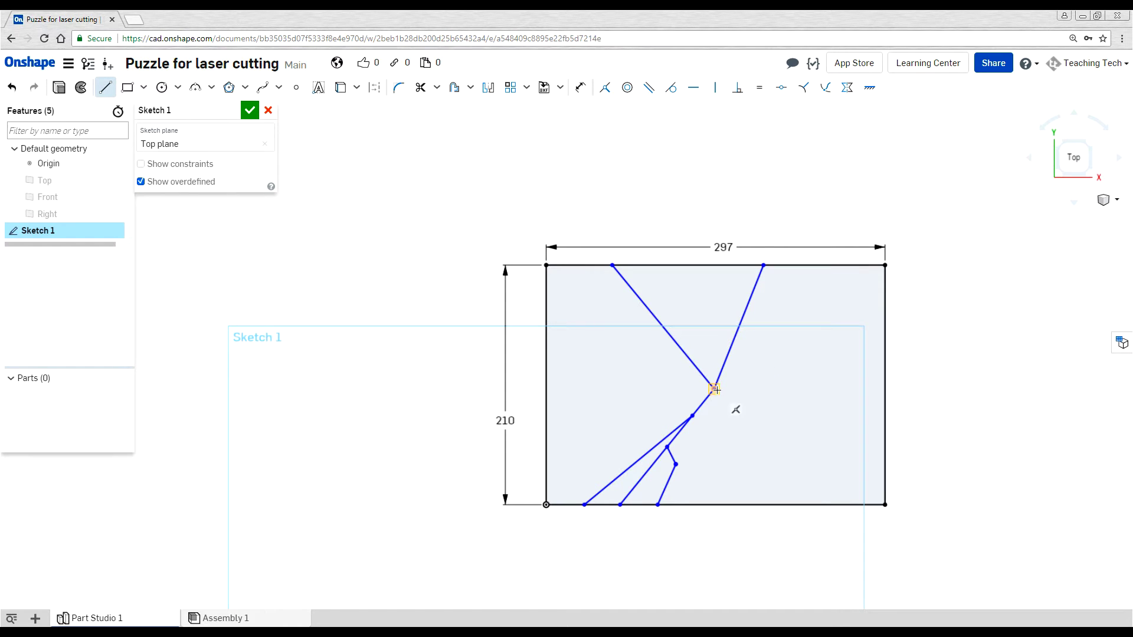
pyautogui.click(714, 389)
pyautogui.click(884, 355)
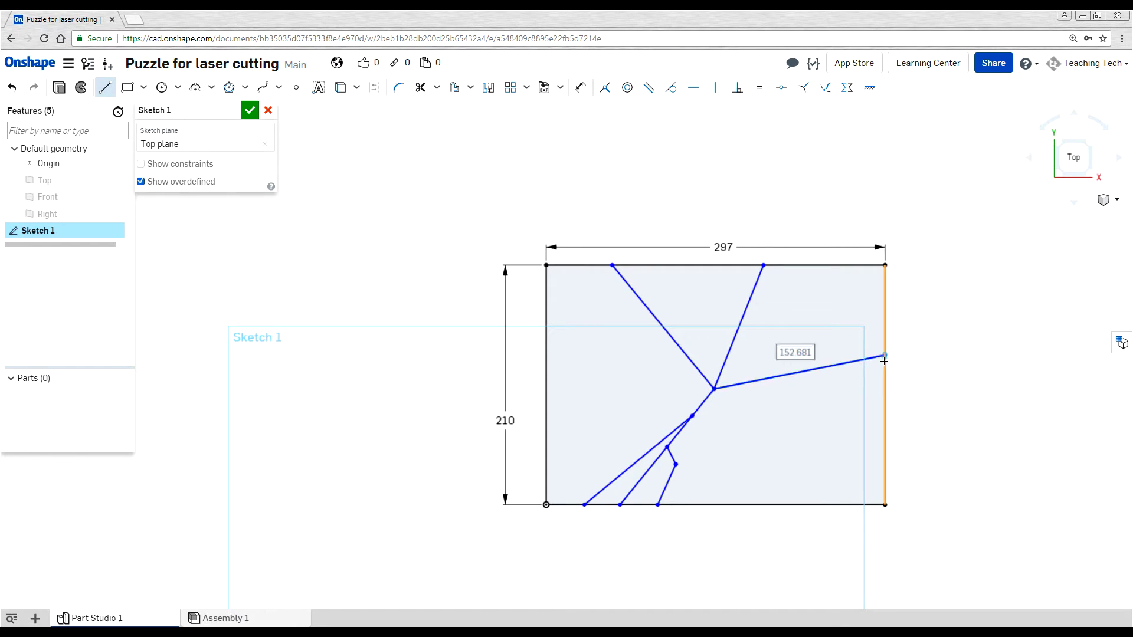
pyautogui.press('Escape')
# Draw two more lines from the central vertex, about 133 mm to the bottom edge's right part and one to the left edge.
pyautogui.press('l')
pyautogui.click(716, 391)
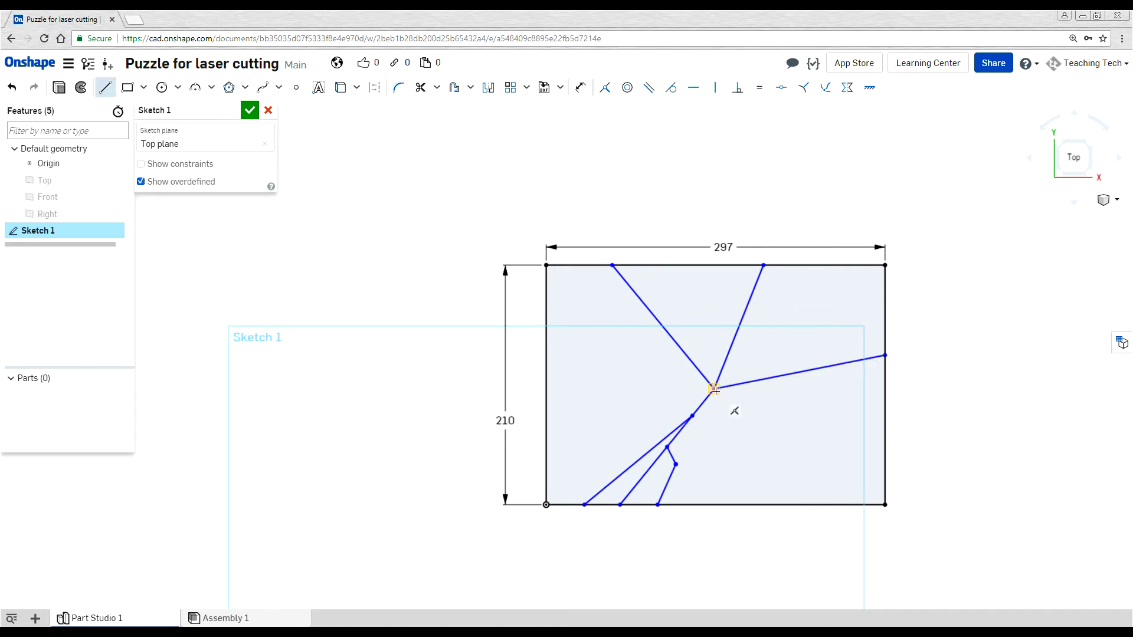
pyautogui.click(812, 503)
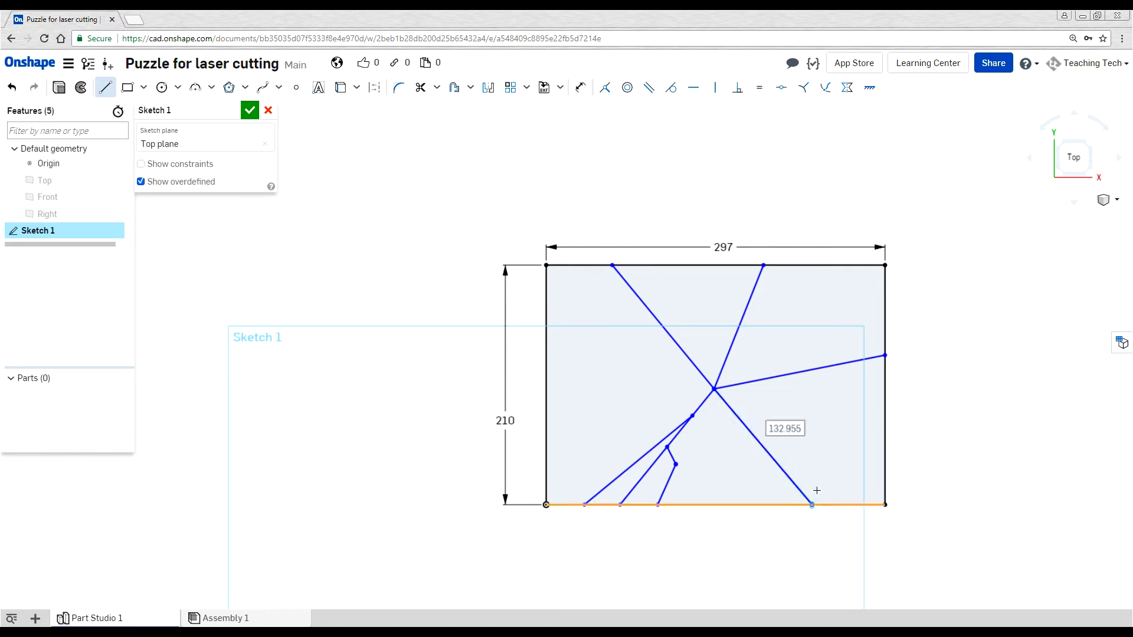
pyautogui.press('Escape')
pyautogui.press('l')
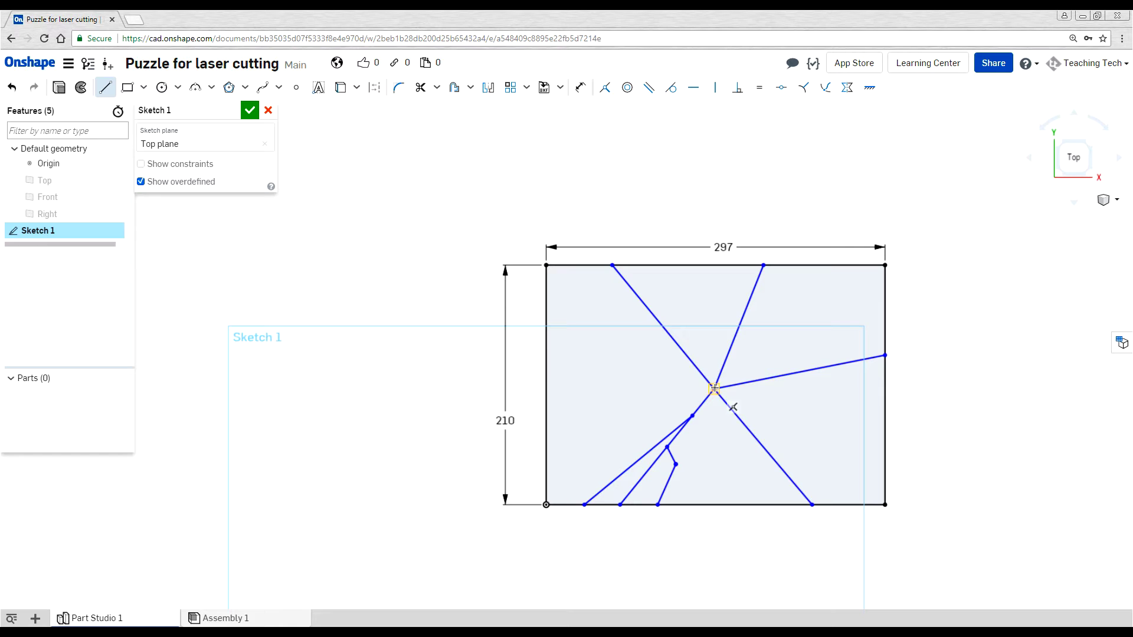
pyautogui.click(714, 389)
pyautogui.click(545, 423)
pyautogui.press('Escape')
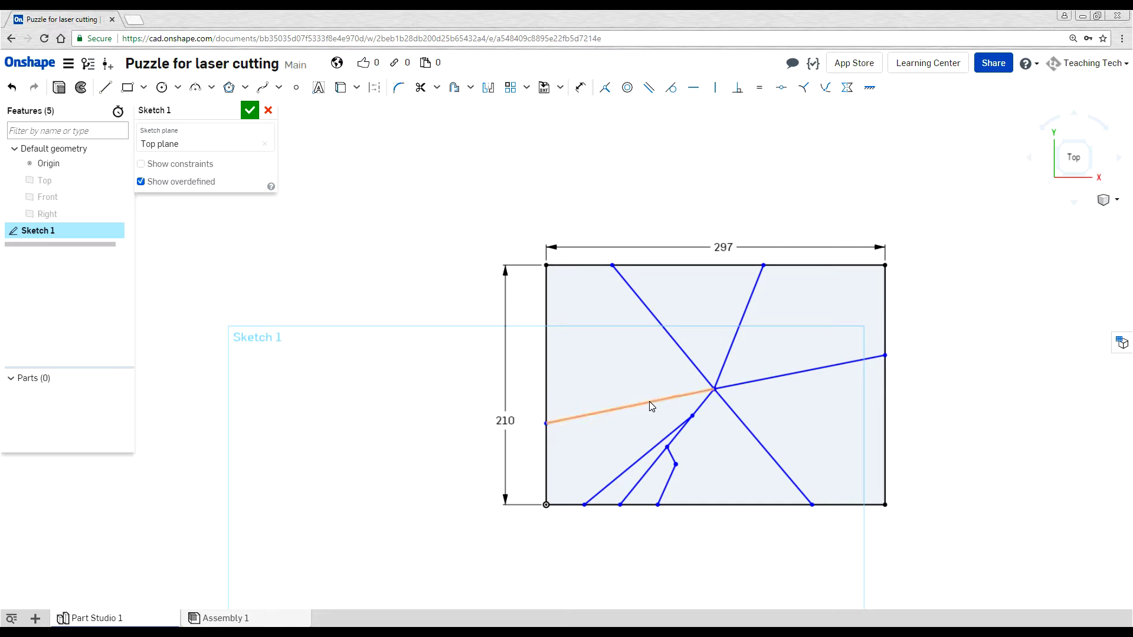
# Draw branch lines of about 112 mm from the left spoke to the left edge and about 66 mm from the upper-left diagonal to the top edge.
pyautogui.press('l')
pyautogui.click(672, 395)
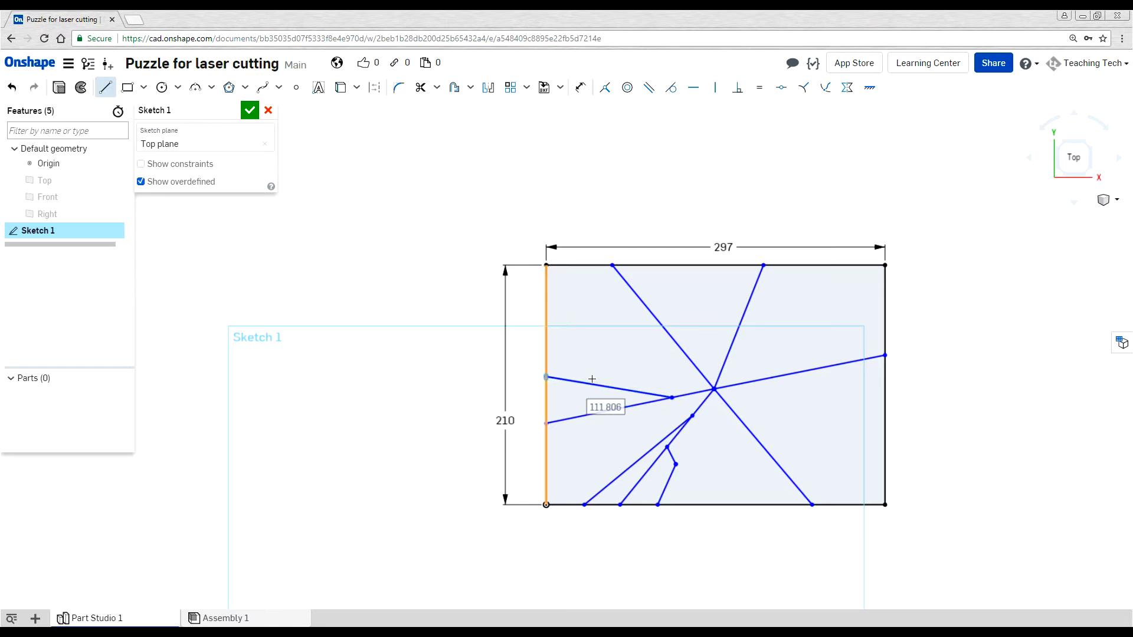
pyautogui.click(546, 377)
pyautogui.press('Escape')
pyautogui.press('l')
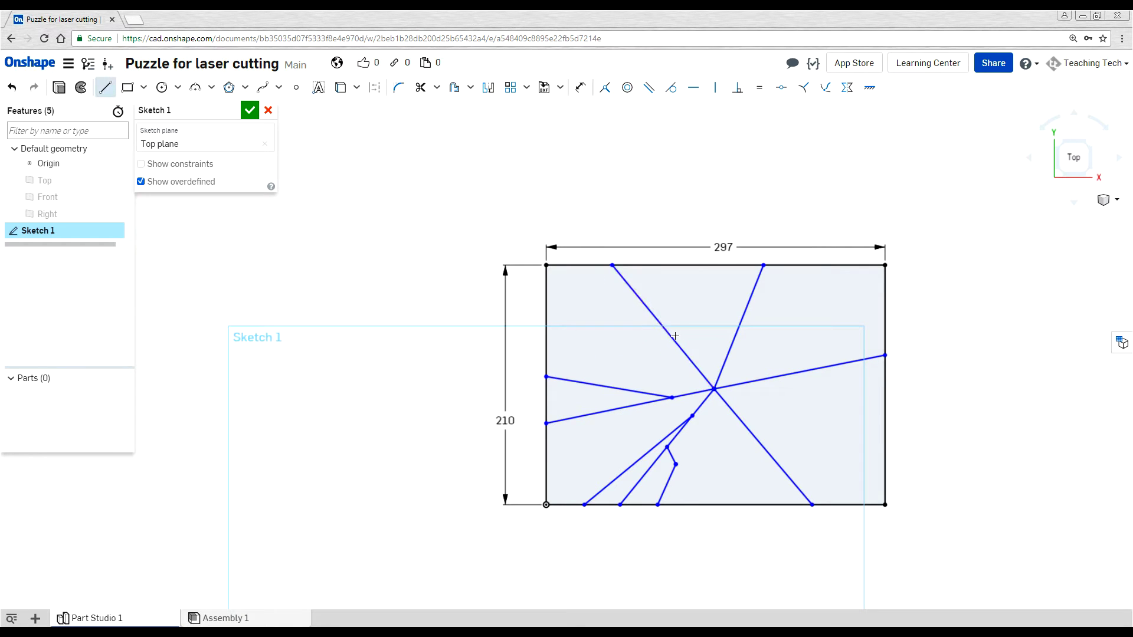
pyautogui.click(672, 337)
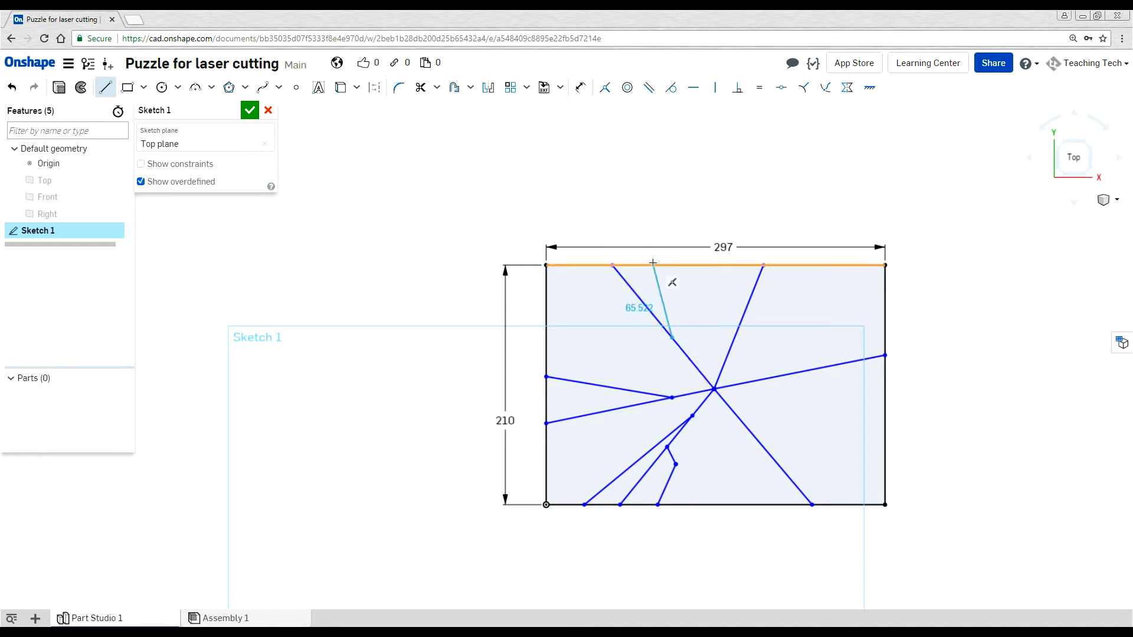
pyautogui.click(653, 265)
pyautogui.press('Escape')
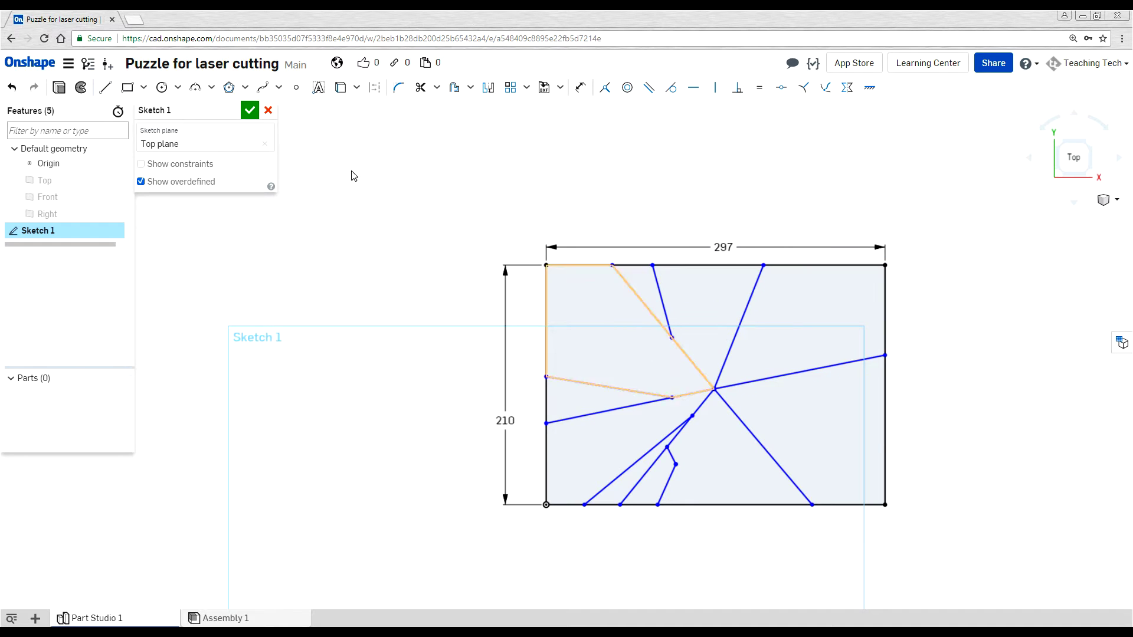
# Draw a three-point arc of about 268 mm radius from the right spoke near the central vertex up to the rectangle's right edge.
pyautogui.click(195, 87)
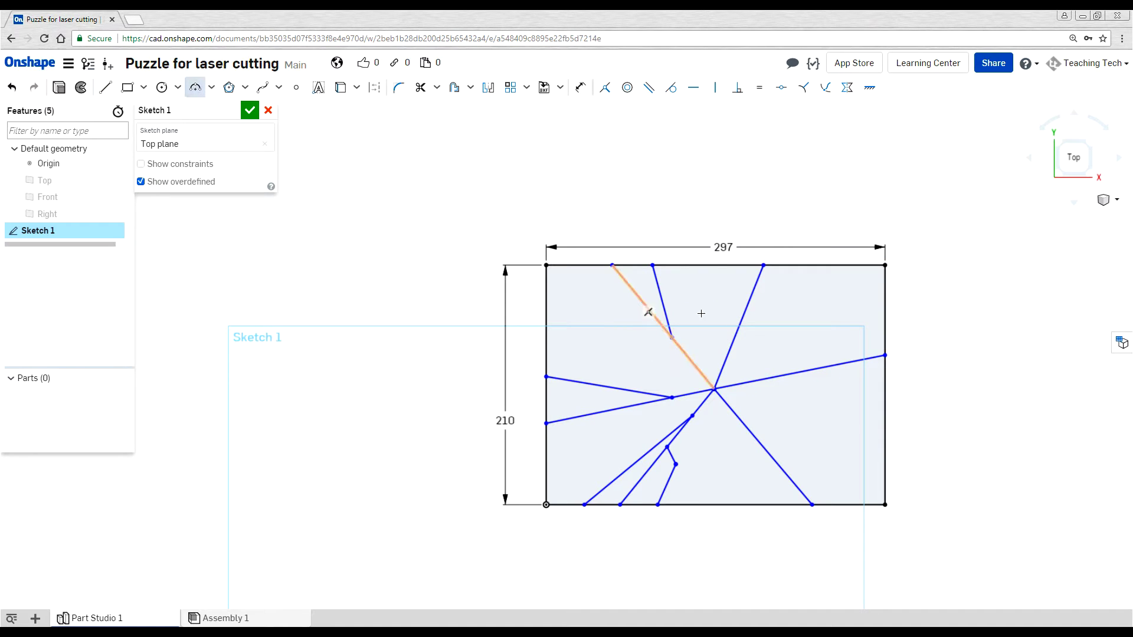
pyautogui.click(734, 384)
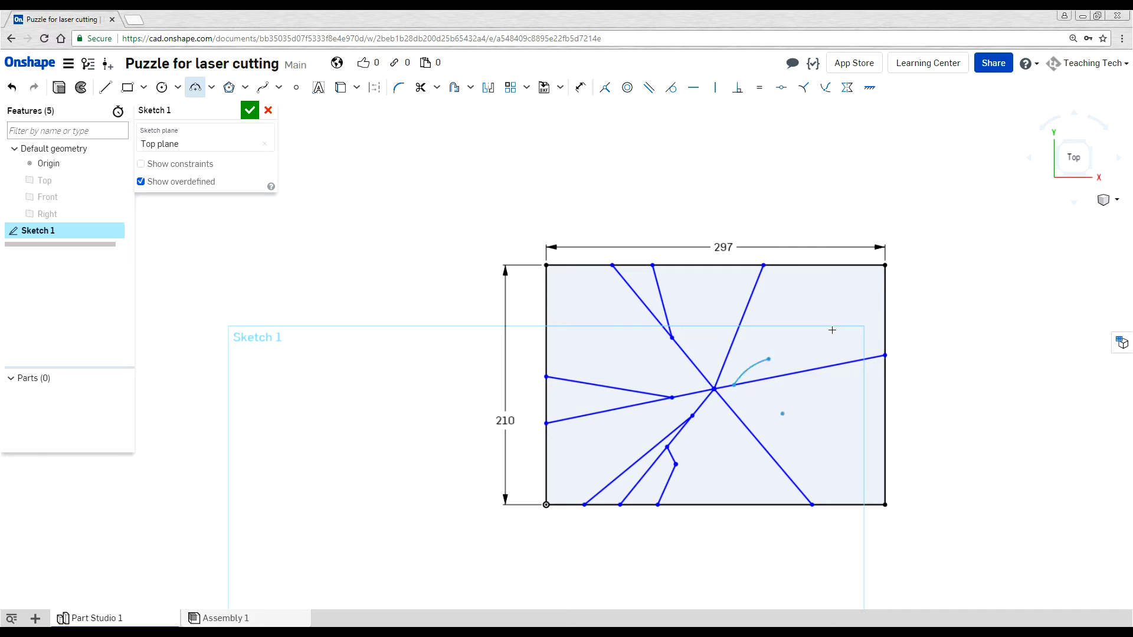
pyautogui.click(866, 315)
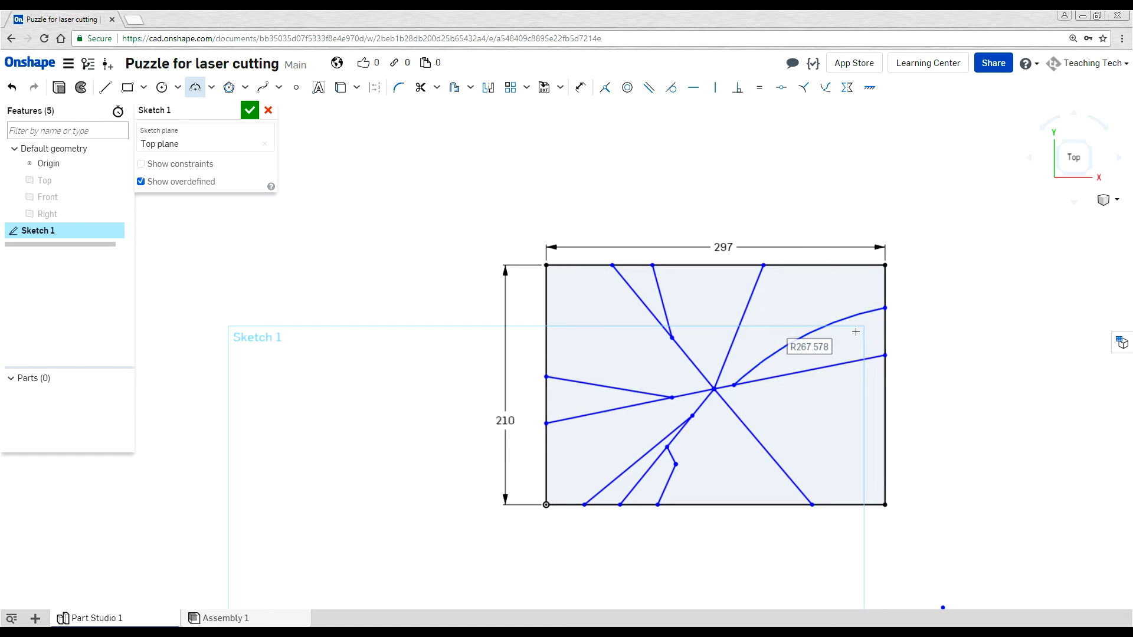
# Draw a three-point arc from the right spoke down to the rectangle's right edge and finish the sketch.
pyautogui.click(767, 378)
pyautogui.click(879, 453)
pyautogui.press('Escape')
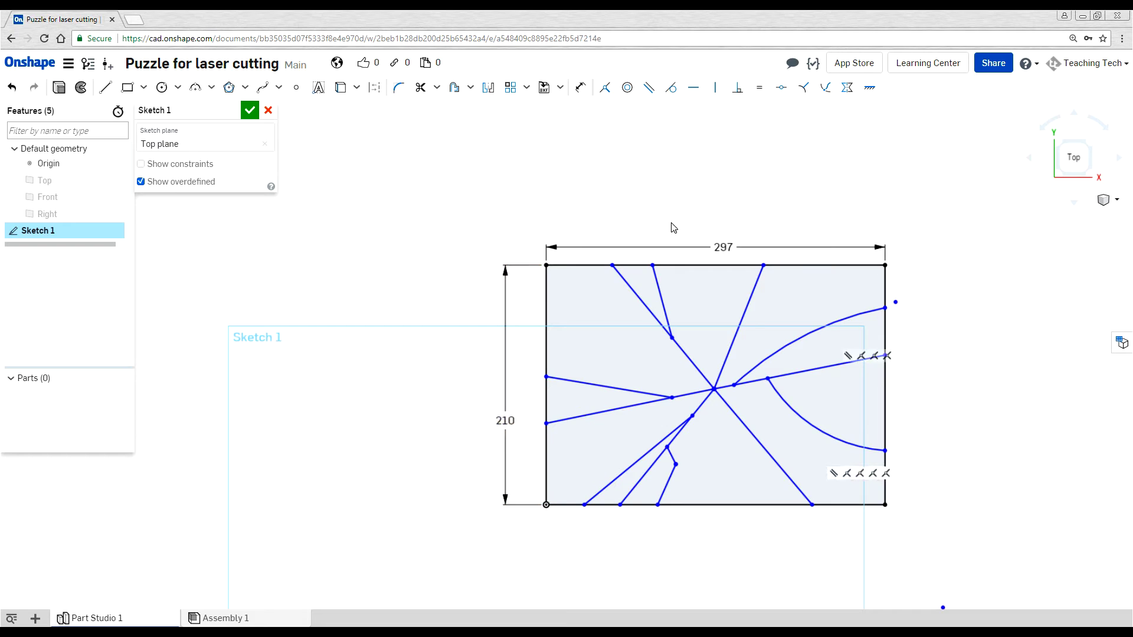
pyautogui.click(250, 110)
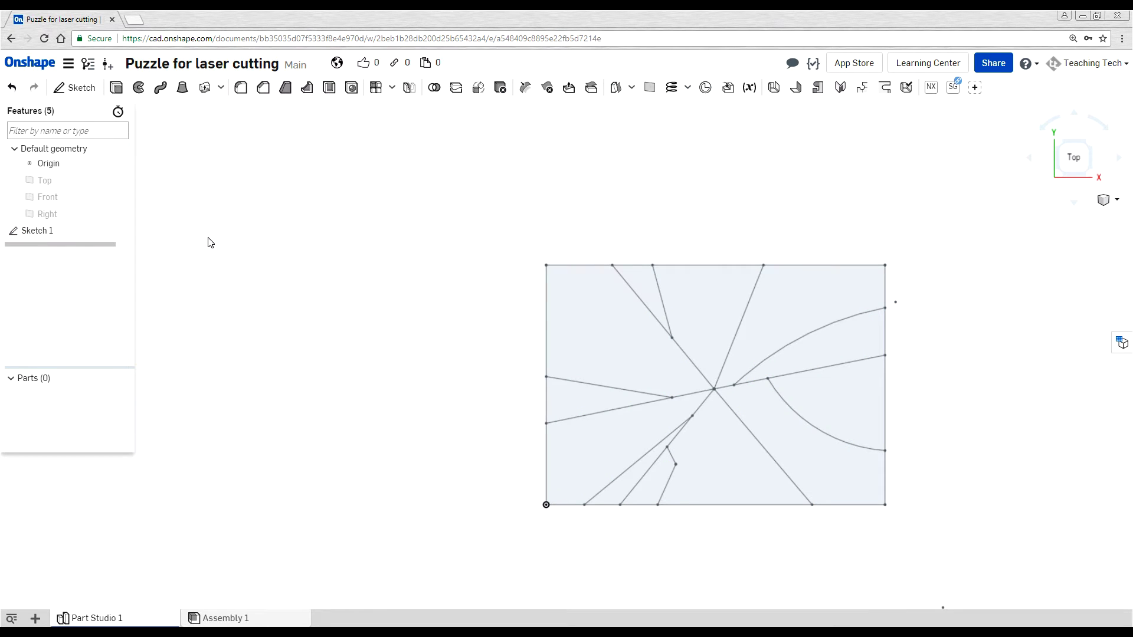
# Review the DXF/DWG export settings for Sketch 1, keep DXF as the format, and close them without exporting.
pyautogui.rightClick(44, 232)
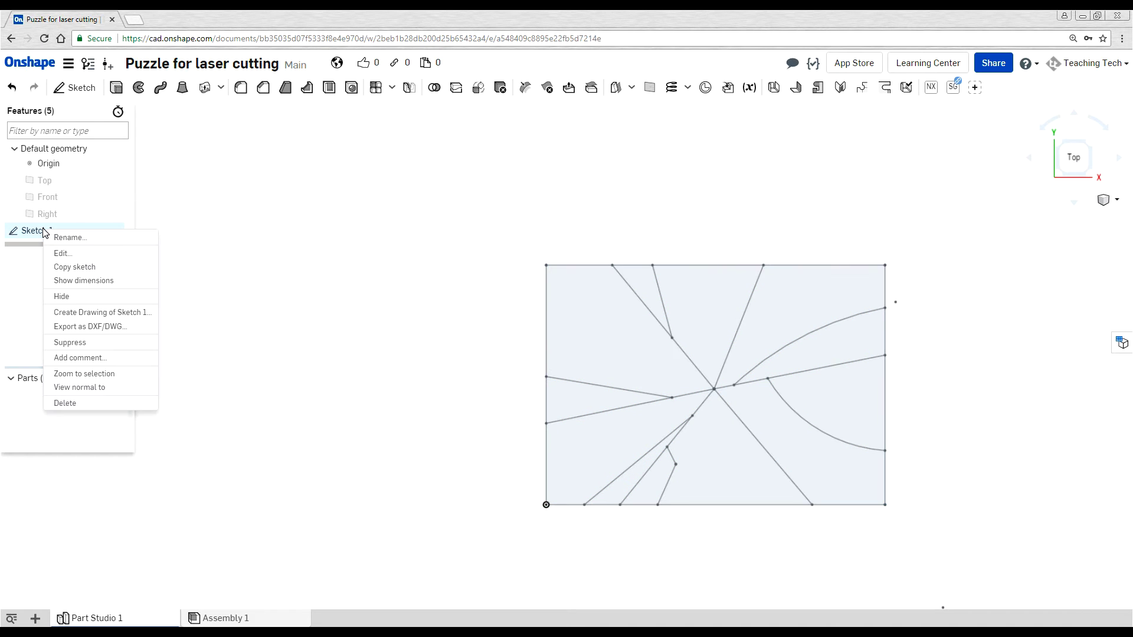
pyautogui.click(85, 327)
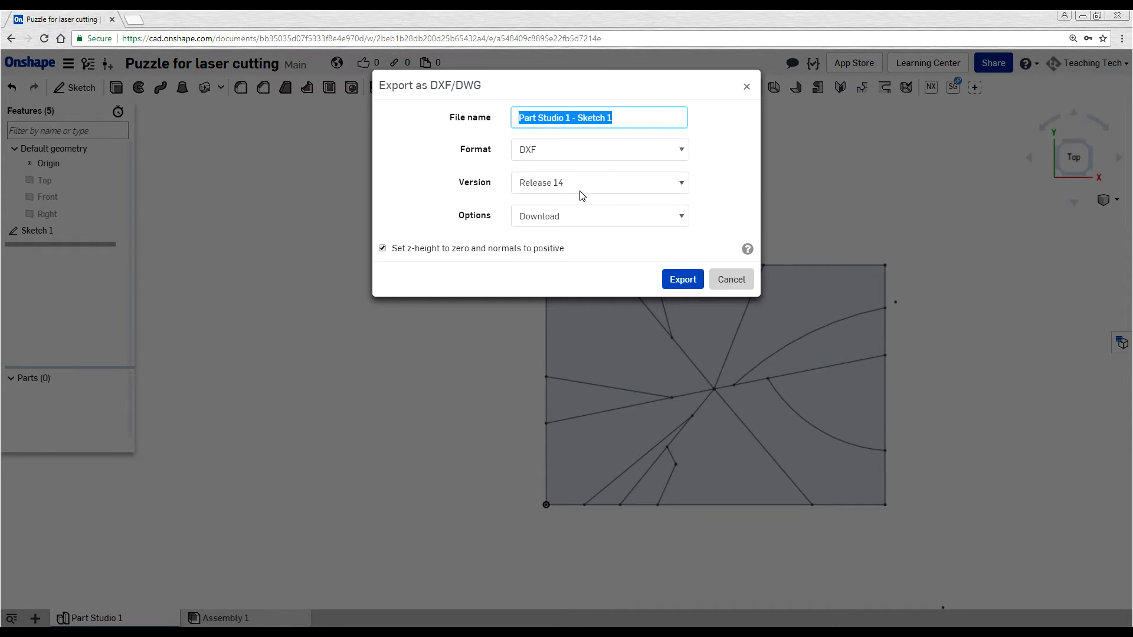
pyautogui.click(620, 153)
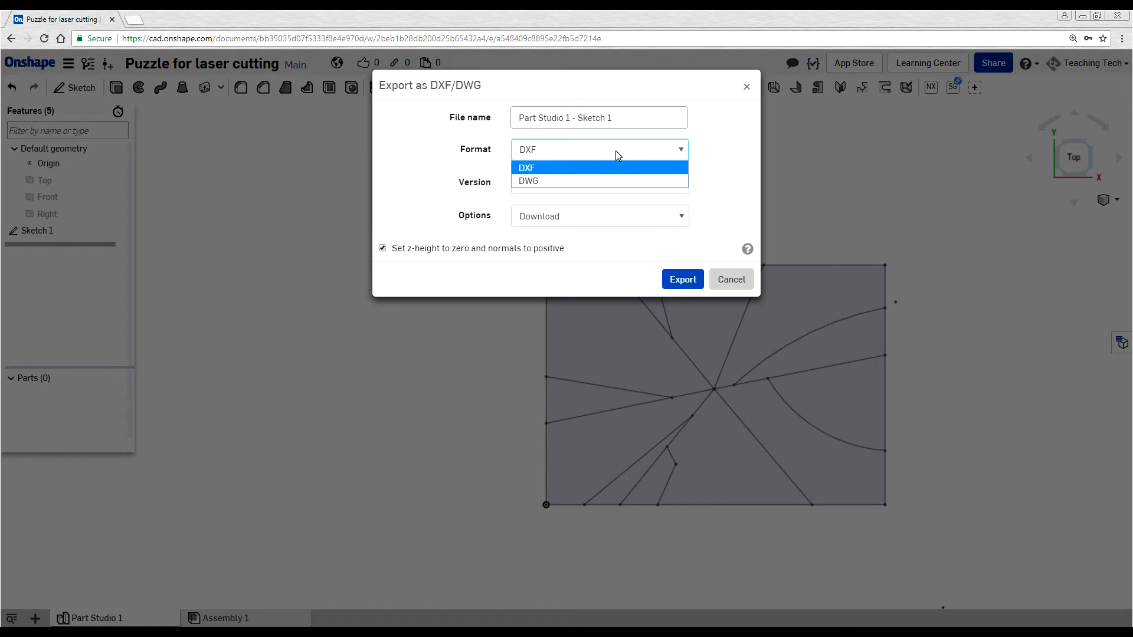
pyautogui.click(592, 170)
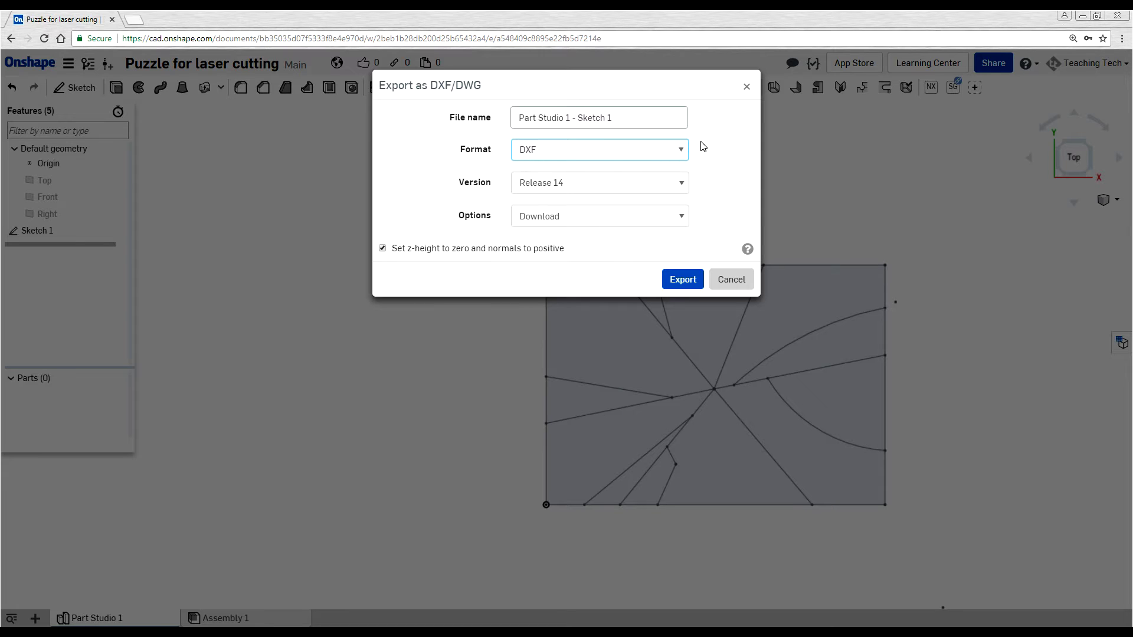
pyautogui.tripleClick(639, 119)
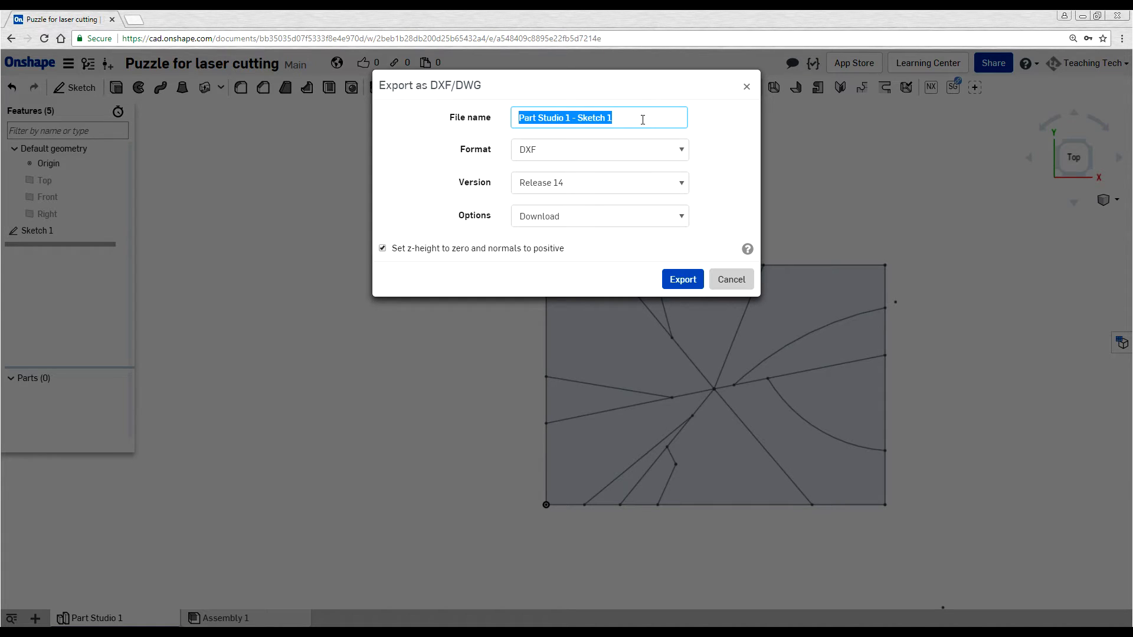
pyautogui.click(717, 282)
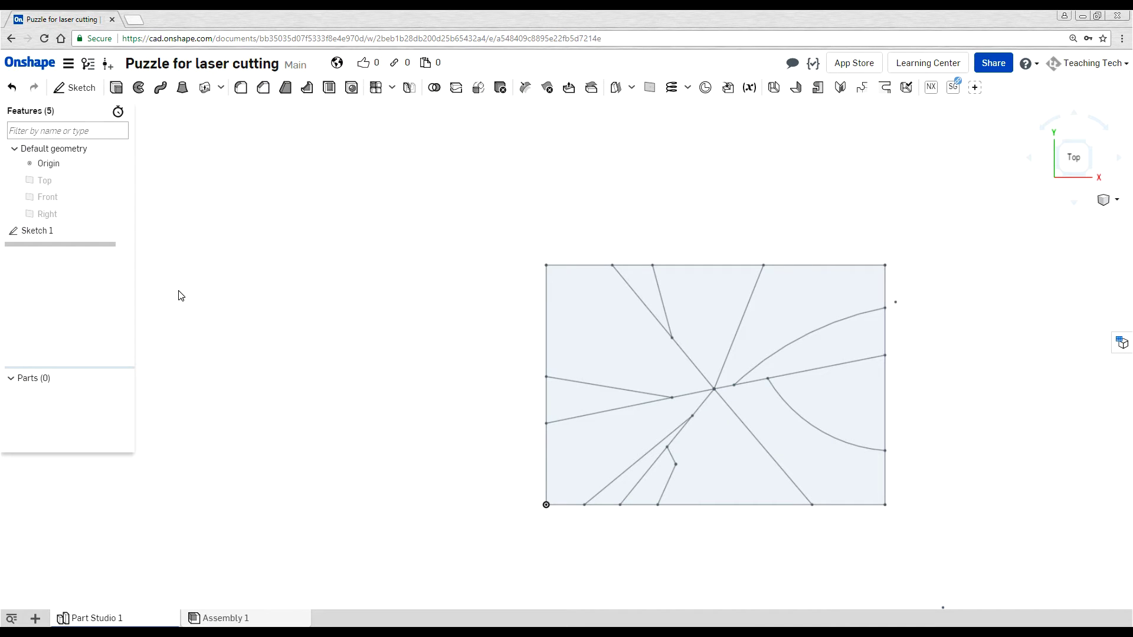
# Delete the existing puzzle sketch and start a new sketch on the Top plane.
pyautogui.rightClick(41, 234)
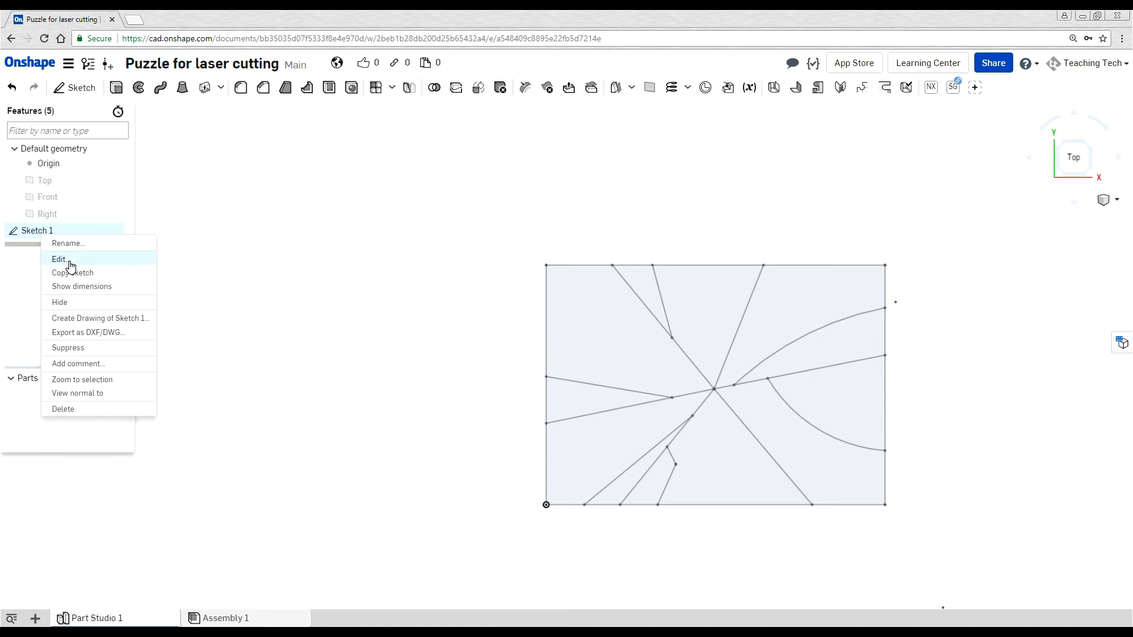
pyautogui.click(79, 407)
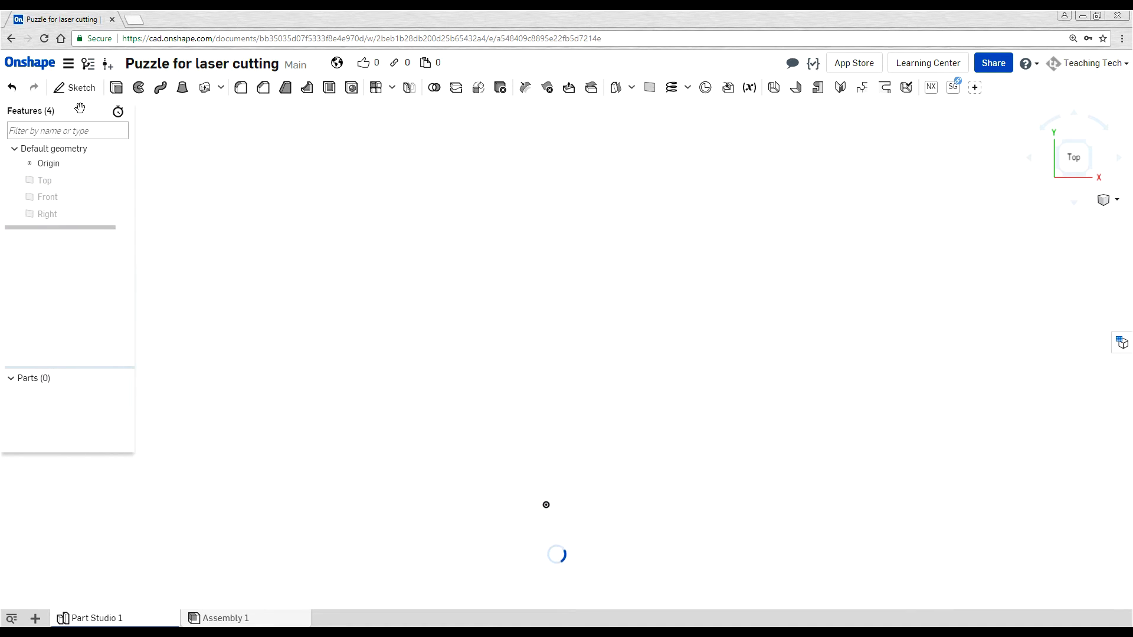
pyautogui.click(79, 89)
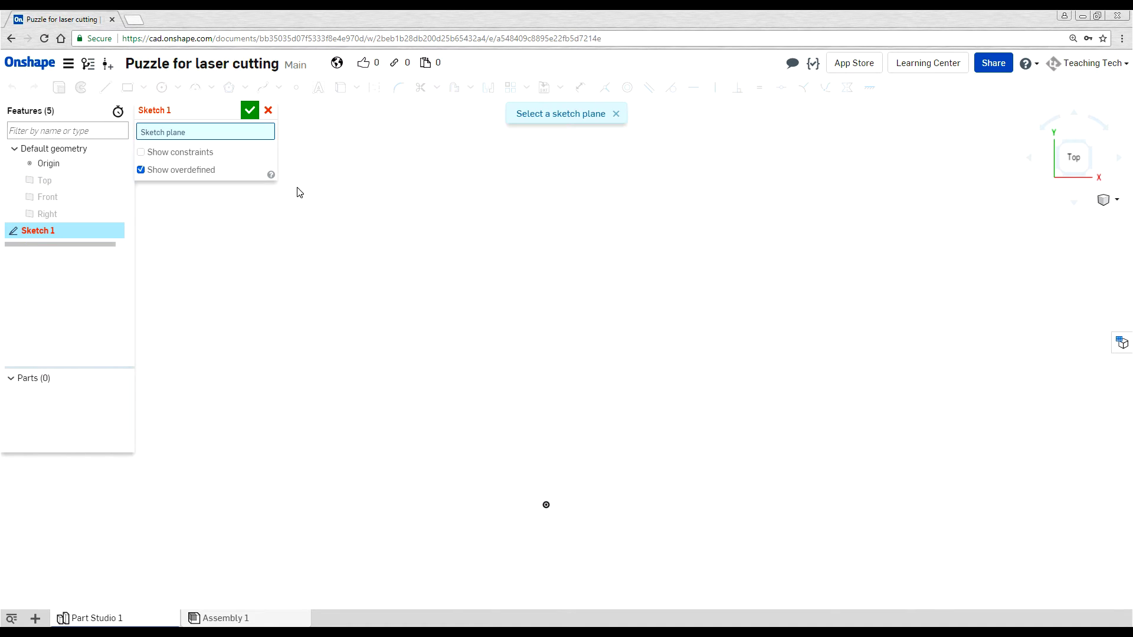
pyautogui.click(45, 181)
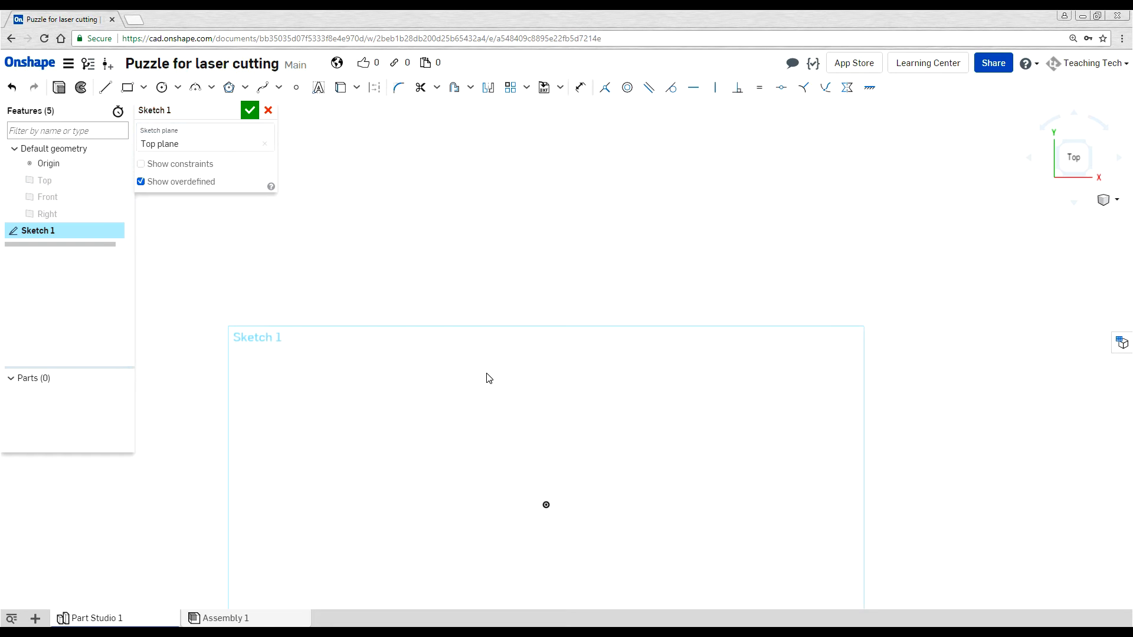
# Draw a corner rectangle up and right from the origin and set its width to 297 mm.
pyautogui.click(546, 504)
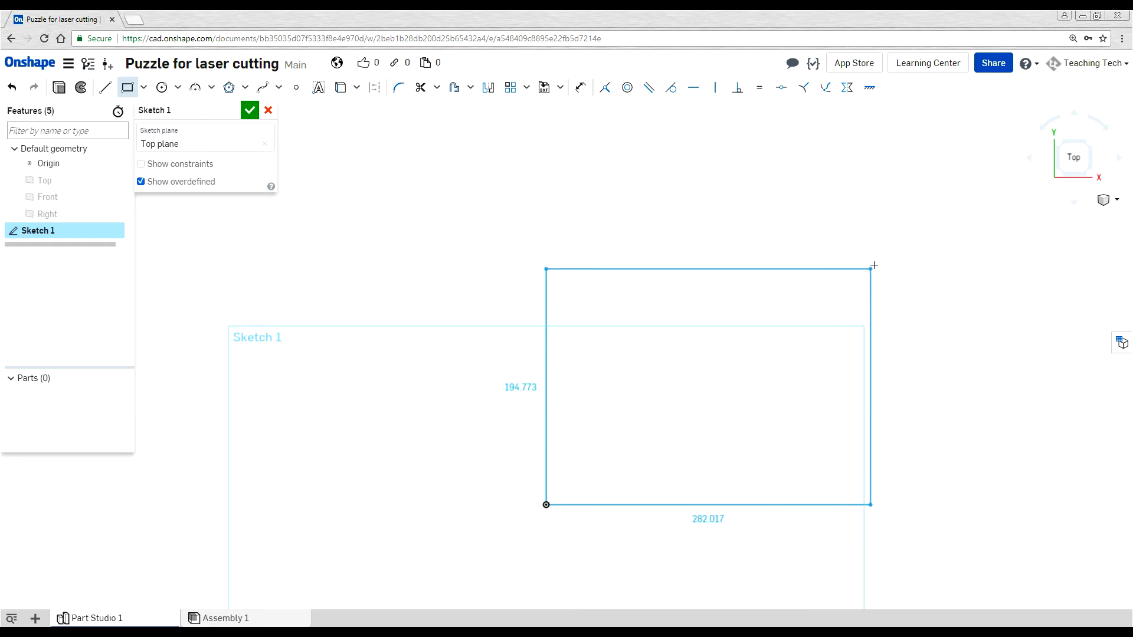
pyautogui.click(874, 264)
pyautogui.press('d')
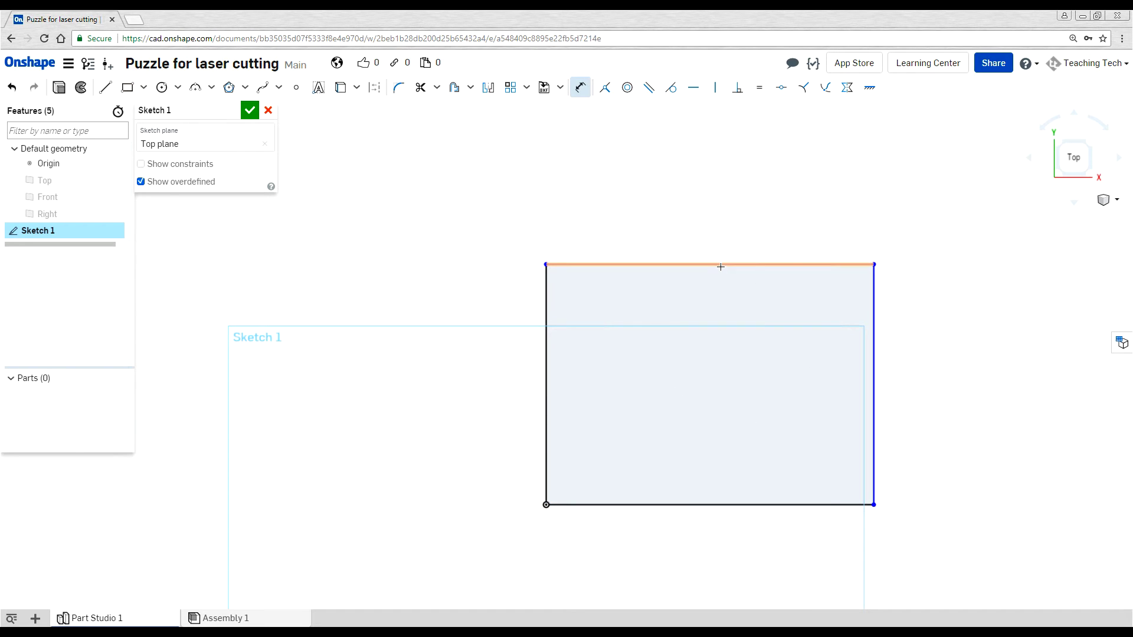
pyautogui.click(720, 265)
pyautogui.click(721, 236)
pyautogui.write('2')
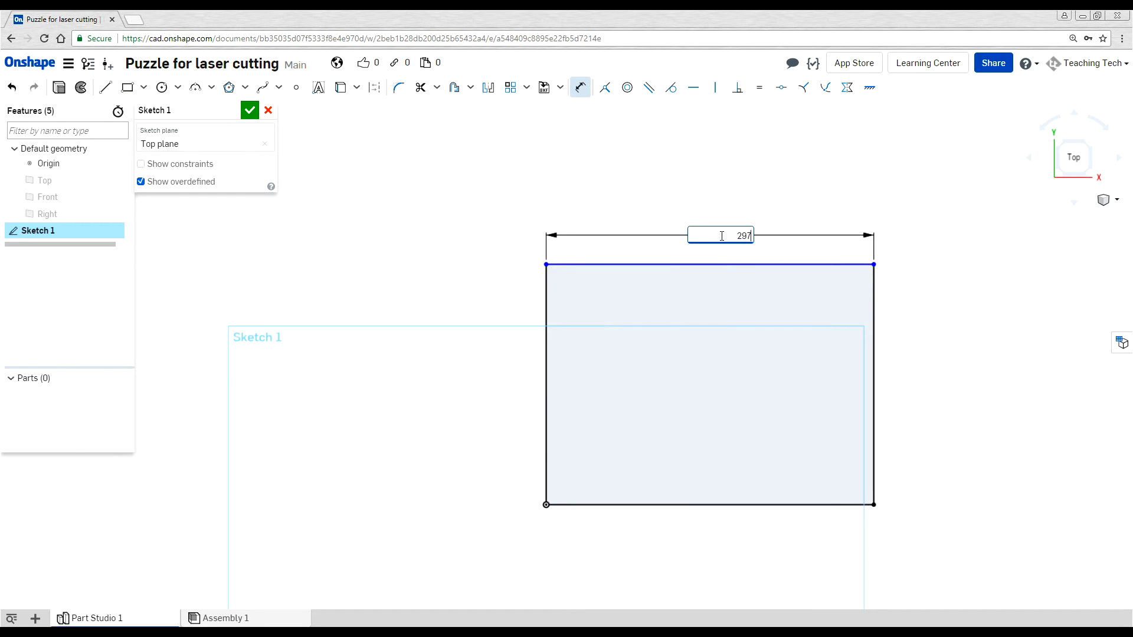
pyautogui.write('97')
pyautogui.press('Return')
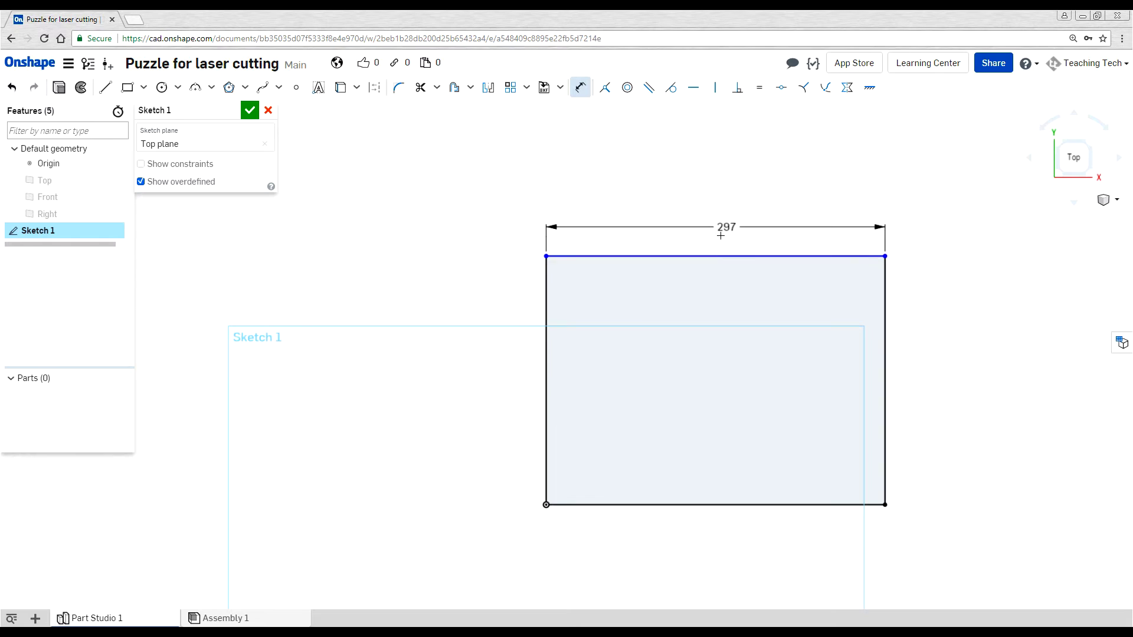
# Dimension the rectangle's left edge at 210 mm.
pyautogui.click(546, 372)
pyautogui.click(469, 387)
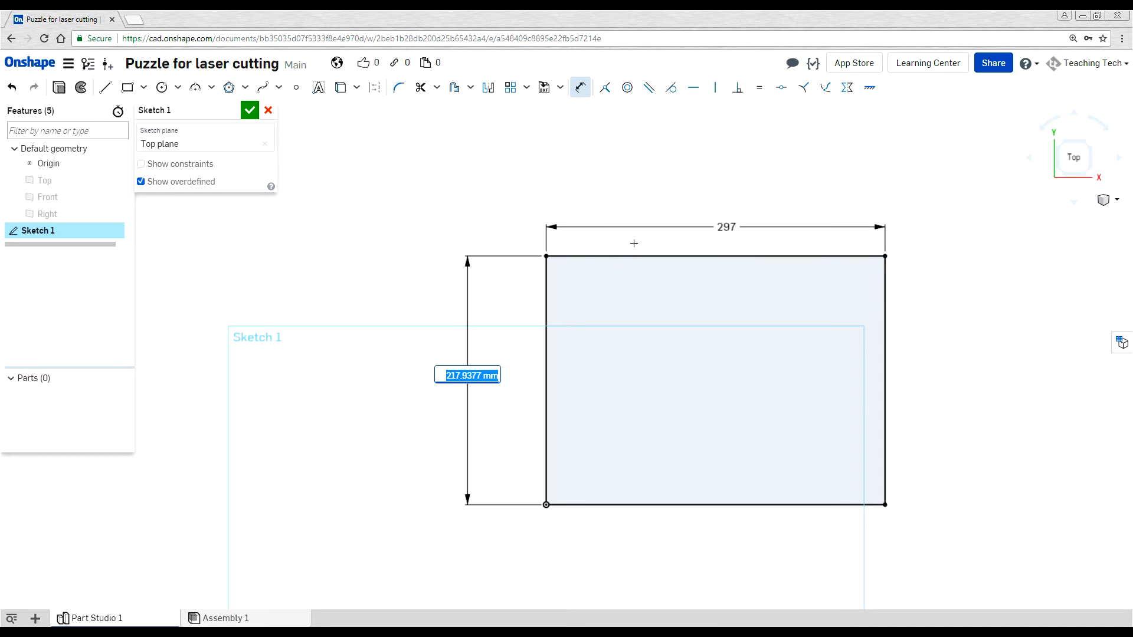
pyautogui.write('210')
pyautogui.press('Return')
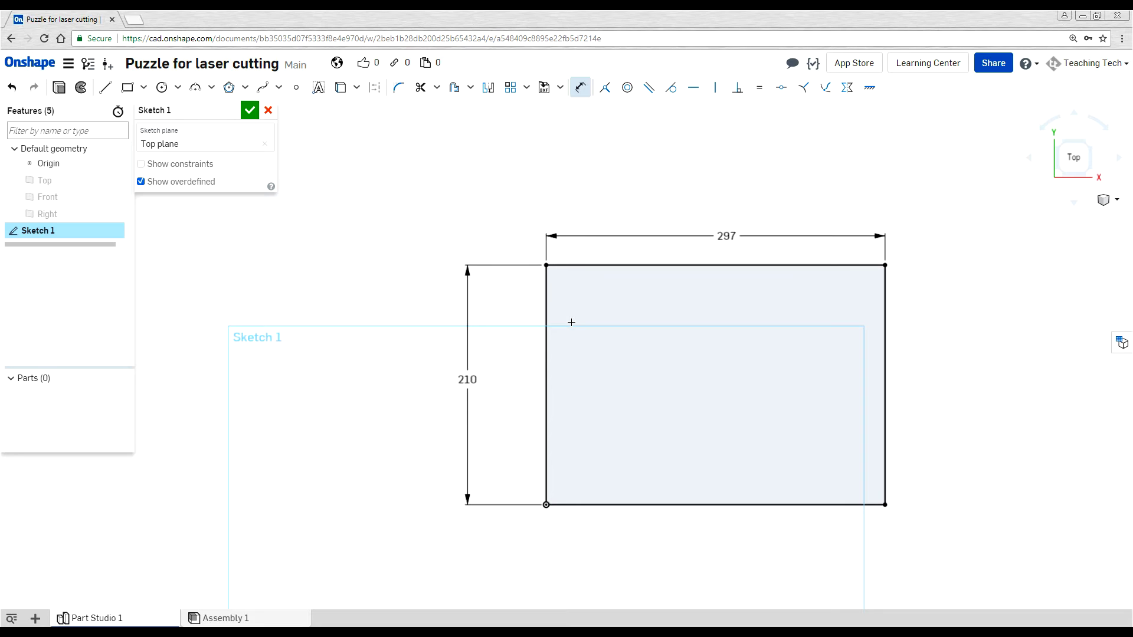
# Draw a rectangle about 66 by 60 mm in the frame's upper-left corner and an adjoining one about 65 mm wide beside it.
pyautogui.press('f')
pyautogui.press('g')
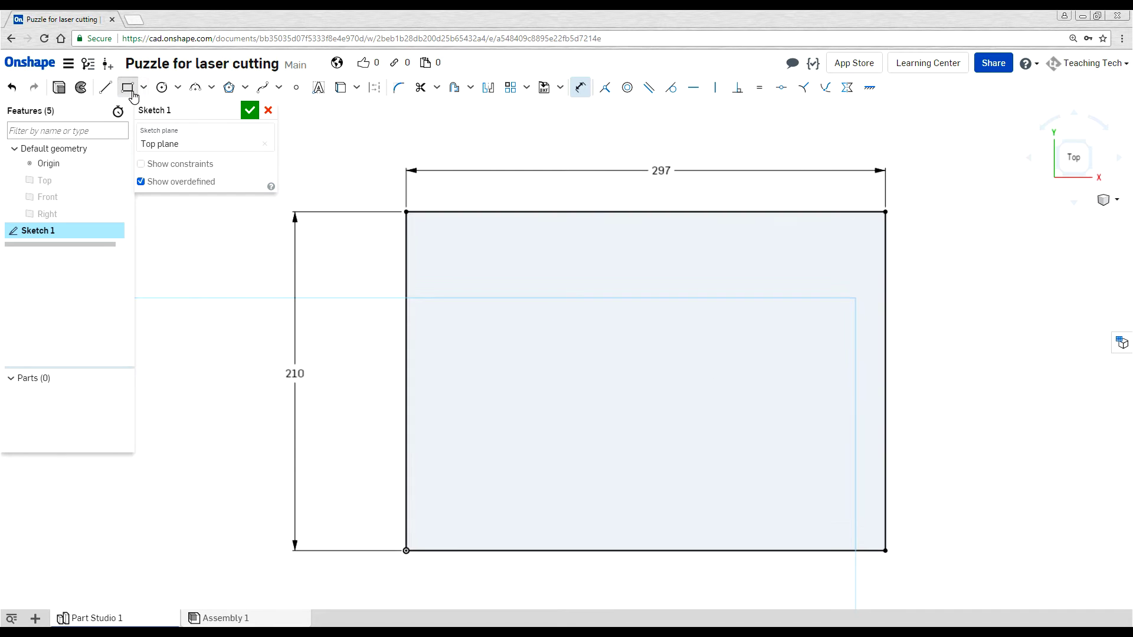
pyautogui.click(430, 246)
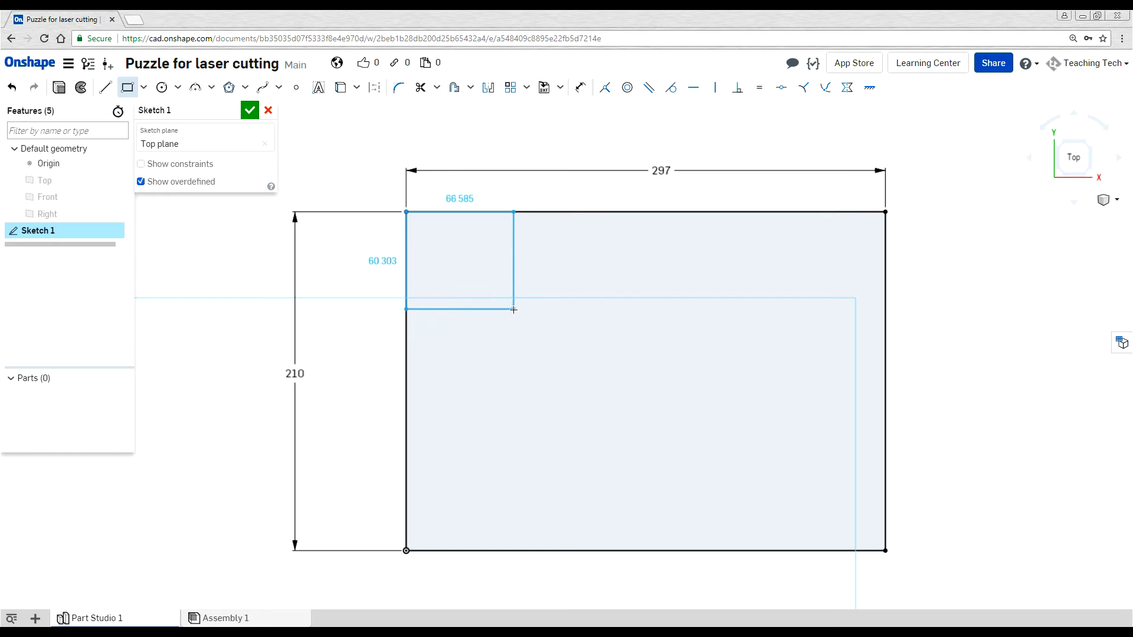
pyautogui.click(512, 308)
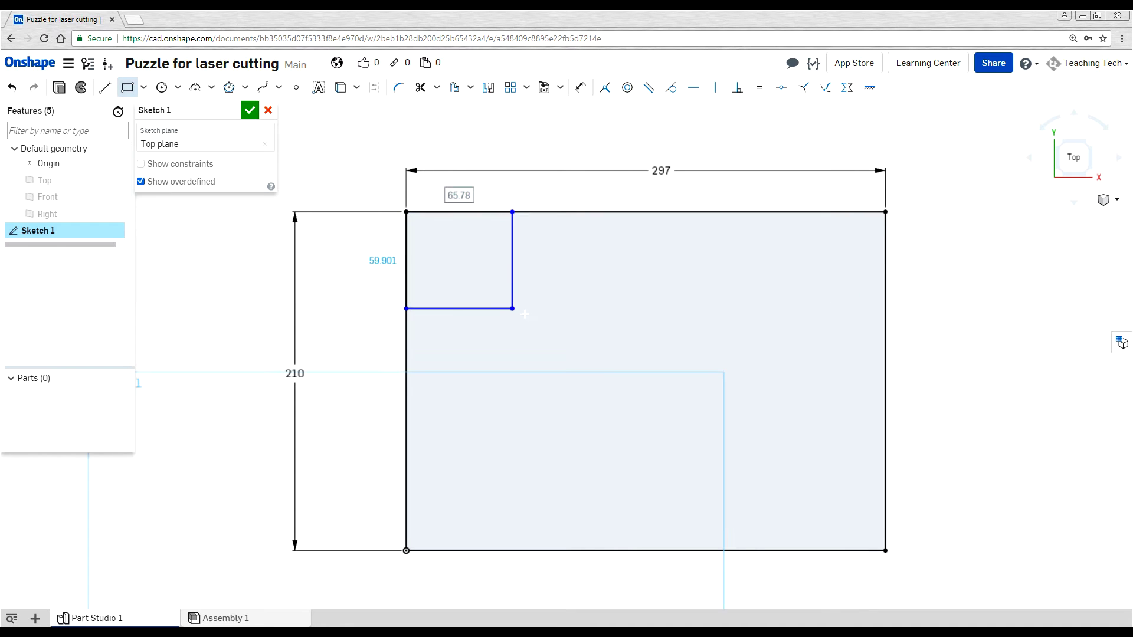
pyautogui.click(512, 212)
pyautogui.click(617, 308)
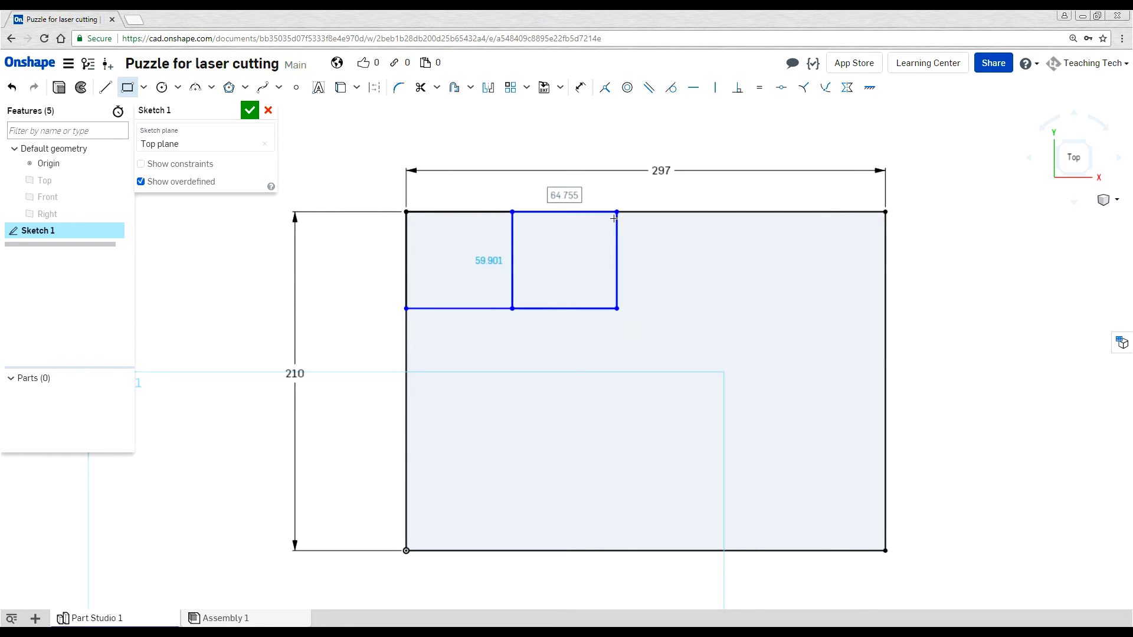
# Continue the row with three adjoining rectangles of the same height, the last about 50 mm wide and ending at the frame's right edge.
pyautogui.click(616, 211)
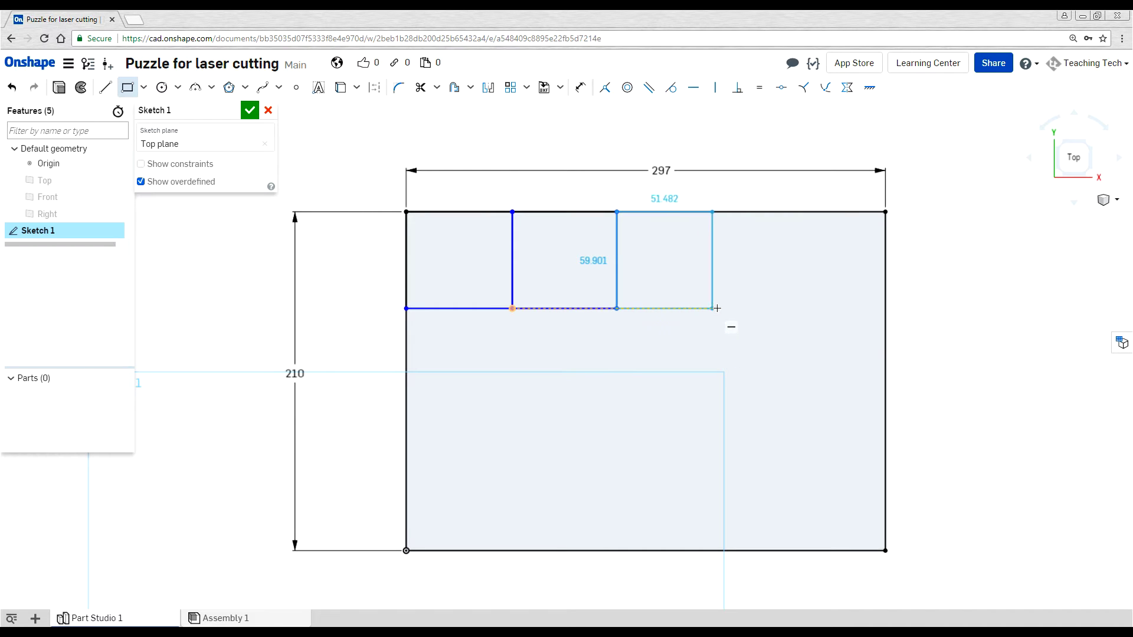
pyautogui.click(719, 308)
pyautogui.click(720, 211)
pyautogui.click(805, 308)
pyautogui.click(805, 212)
pyautogui.click(885, 308)
pyautogui.press('Escape')
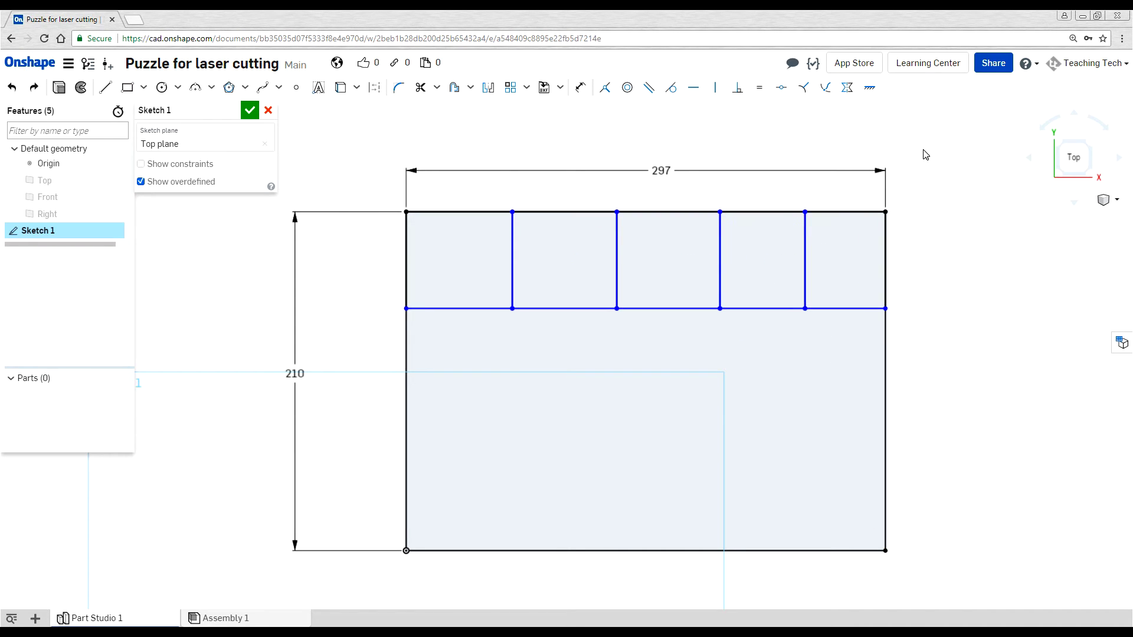
# Apply an Equal constraint to the bottom edges of the five top-row rectangles.
pyautogui.click(855, 308)
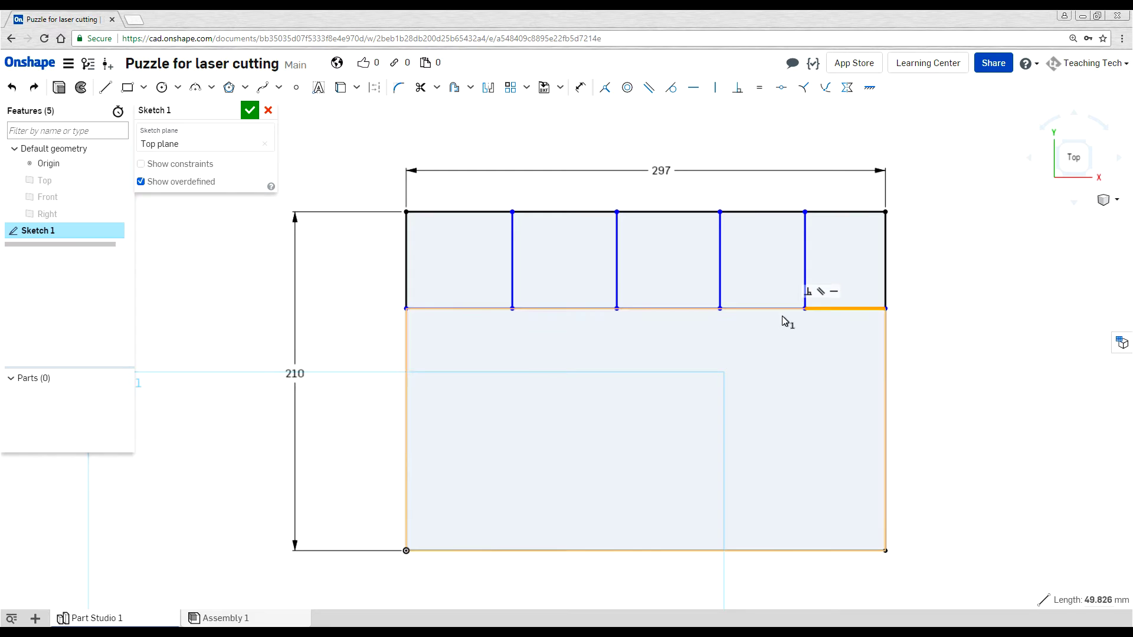
pyautogui.click(768, 308)
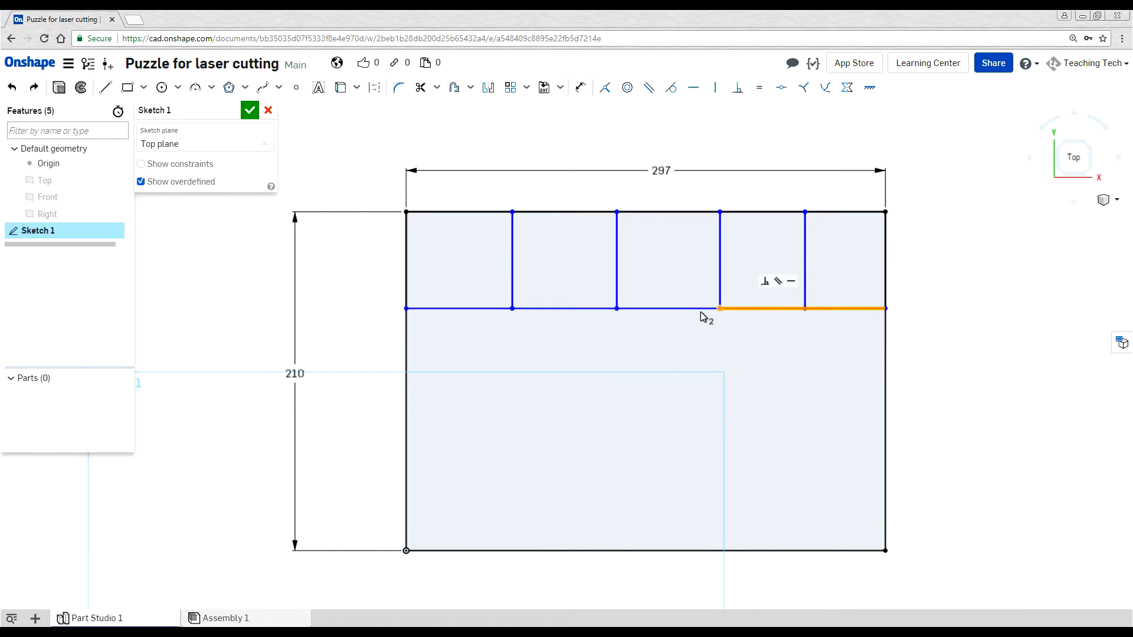
pyautogui.click(593, 311)
pyautogui.click(495, 309)
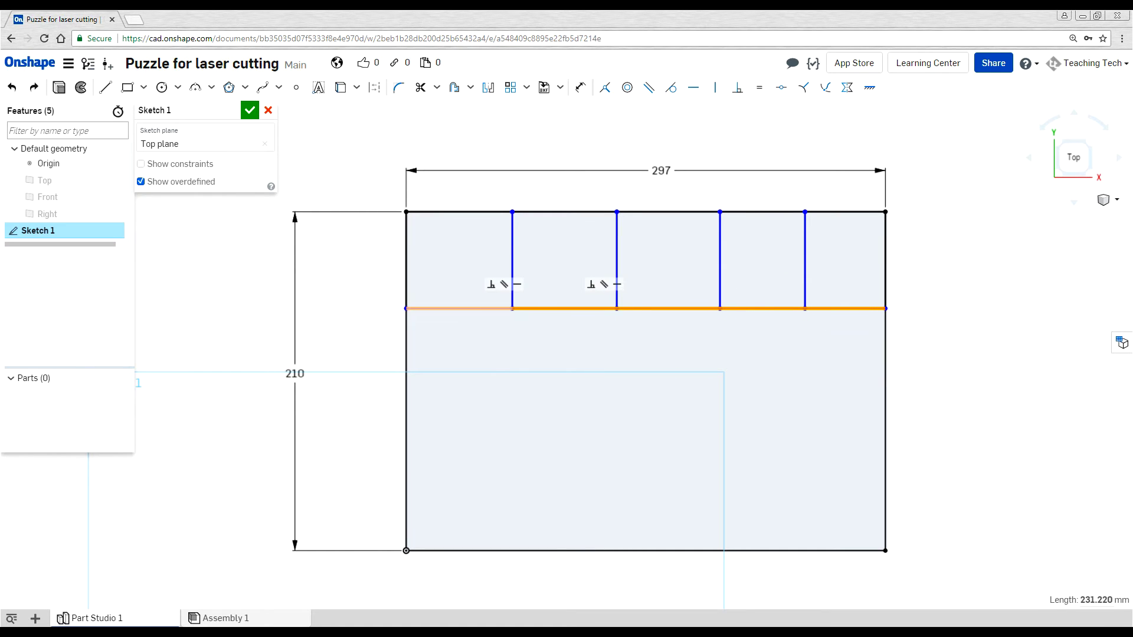
pyautogui.click(760, 87)
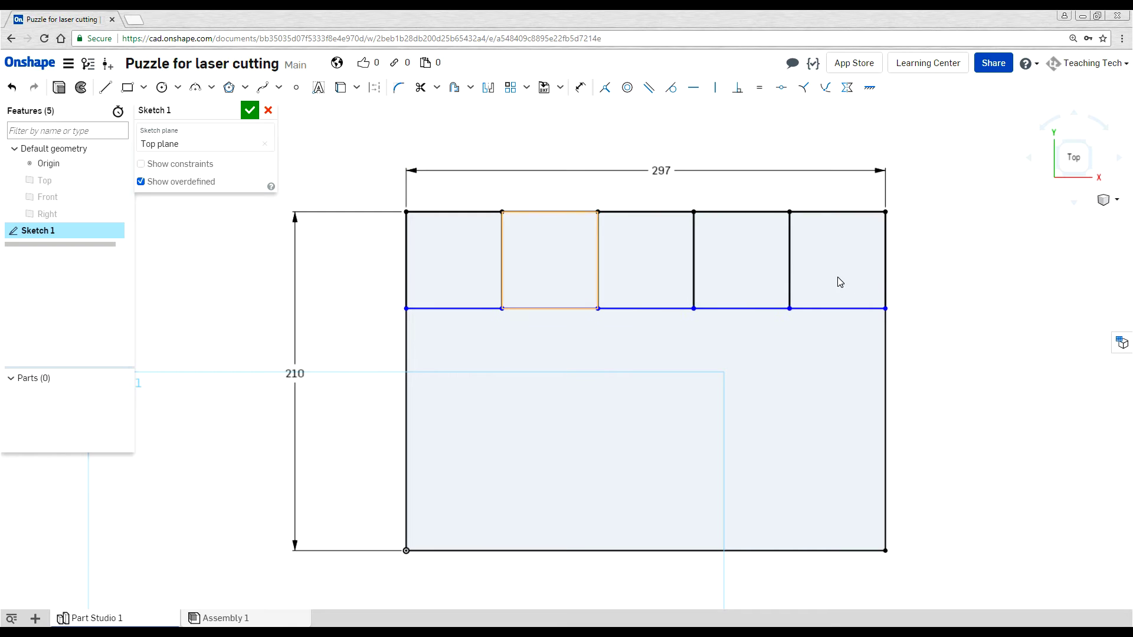
# Draw three stacked rectangles, about 64, 45 and 42 mm high, down the first column to the frame's bottom edge.
pyautogui.press('g')
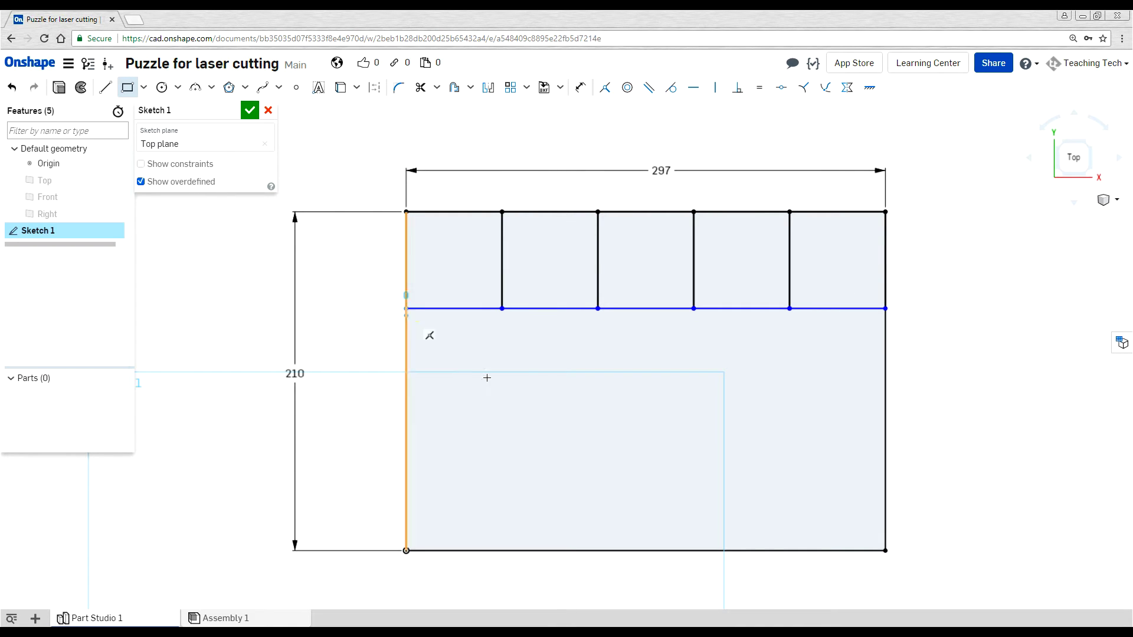
pyautogui.click(406, 309)
pyautogui.click(502, 412)
pyautogui.click(502, 411)
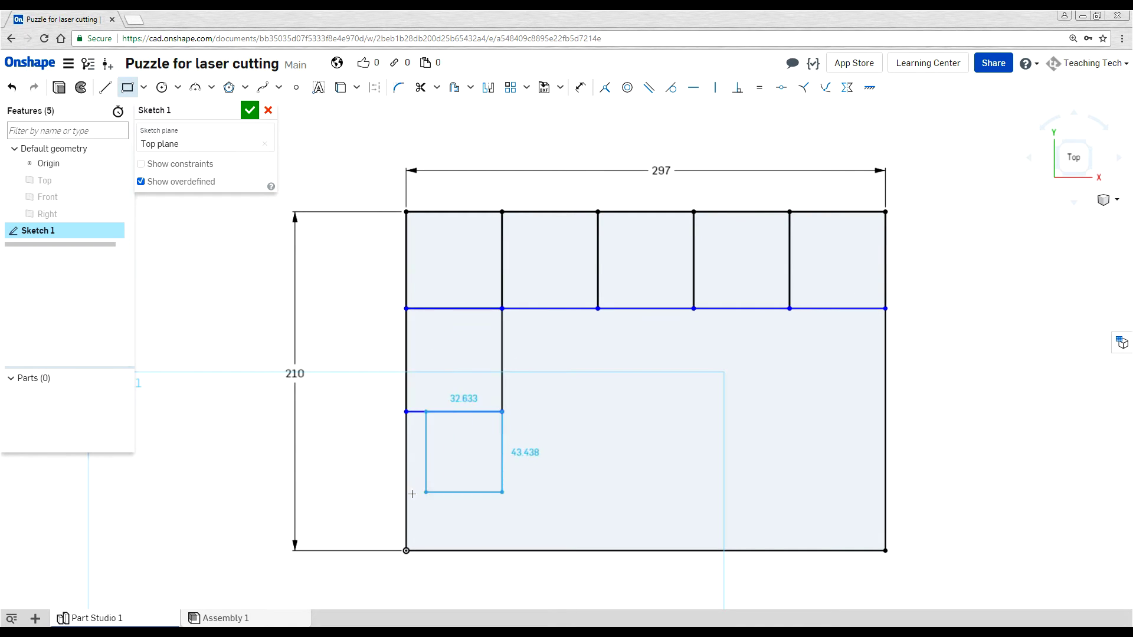
pyautogui.click(406, 484)
pyautogui.click(502, 484)
pyautogui.click(406, 551)
# Draw four adjoining rectangles in the second row, aligned with the columns above and reaching the frame's right edge.
pyautogui.click(502, 411)
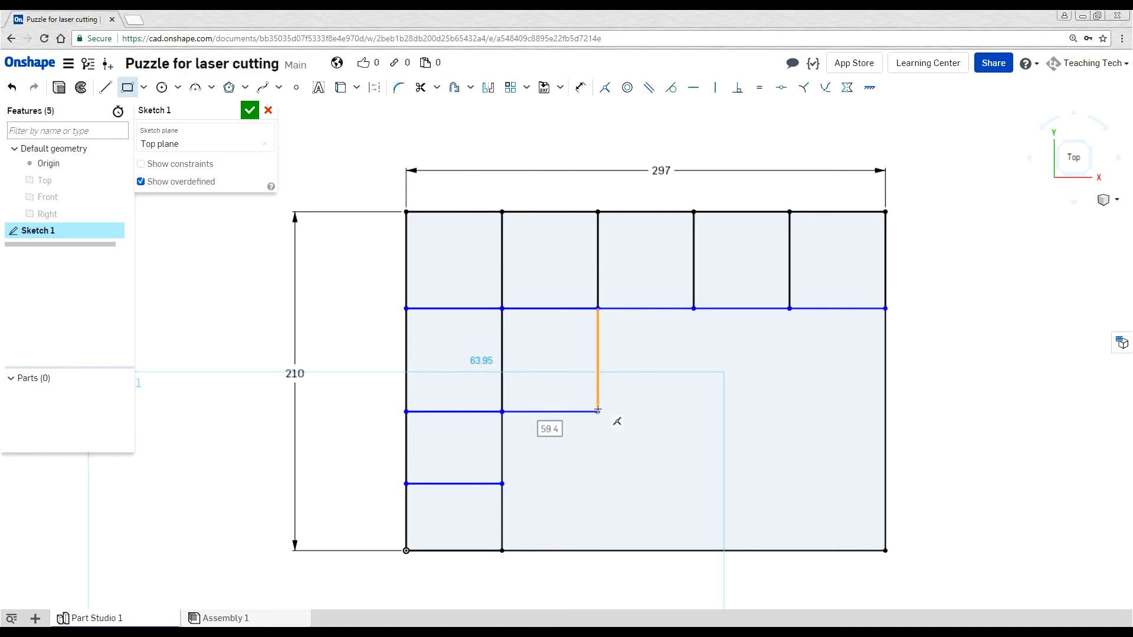
pyautogui.click(598, 308)
pyautogui.click(597, 411)
pyautogui.click(693, 309)
pyautogui.click(693, 411)
pyautogui.click(790, 411)
pyautogui.click(789, 412)
pyautogui.click(885, 308)
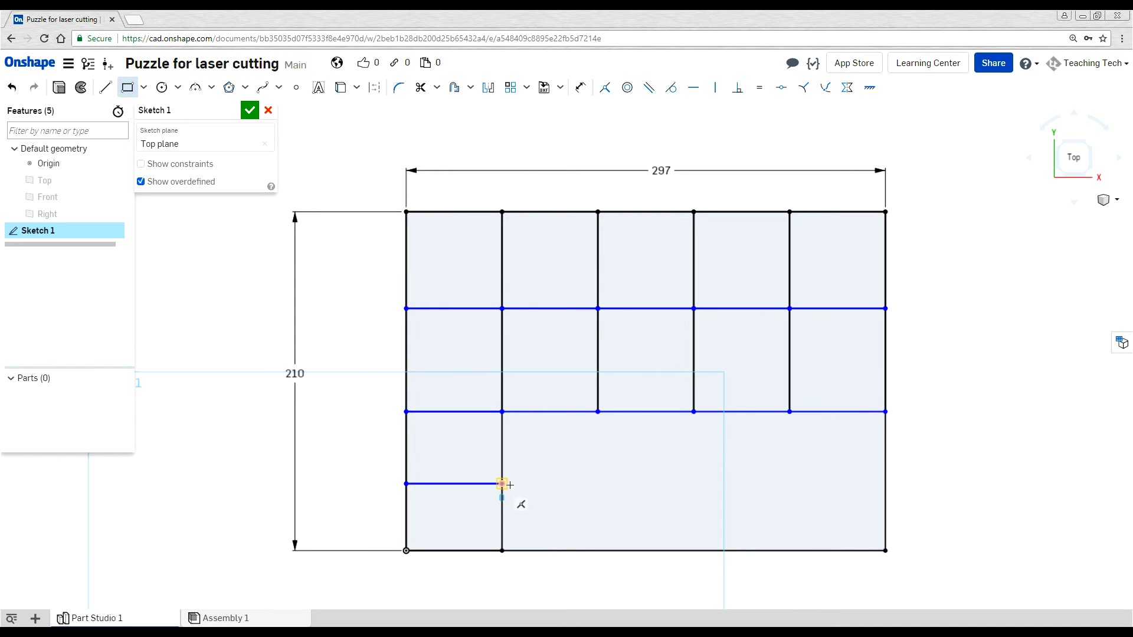
# Fill the third and bottom rows with column-aligned rectangles to complete the five-by-four grid.
pyautogui.click(502, 483)
pyautogui.click(598, 550)
pyautogui.click(598, 411)
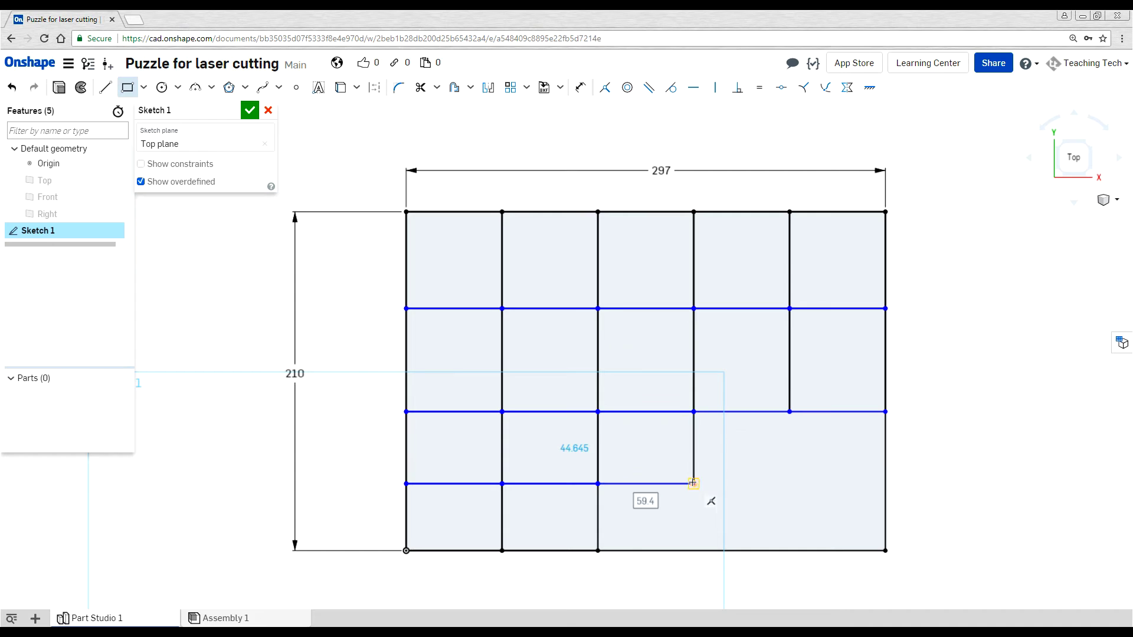
pyautogui.click(694, 484)
pyautogui.click(693, 484)
pyautogui.click(790, 411)
pyautogui.click(694, 484)
pyautogui.click(789, 550)
pyautogui.click(789, 484)
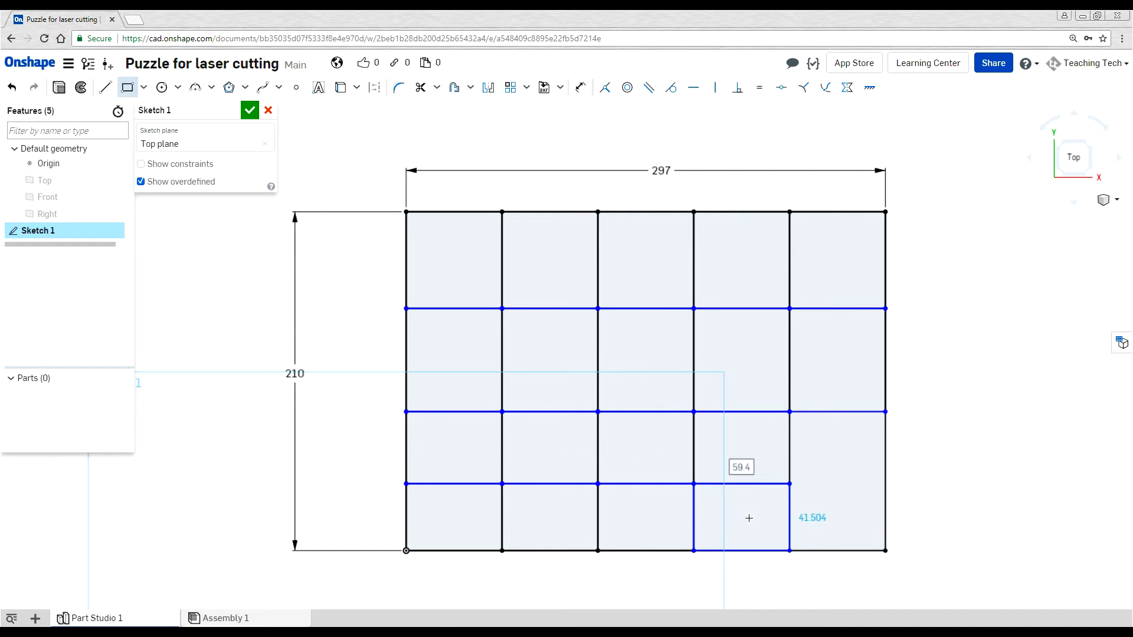
pyautogui.click(885, 550)
pyautogui.press('Escape')
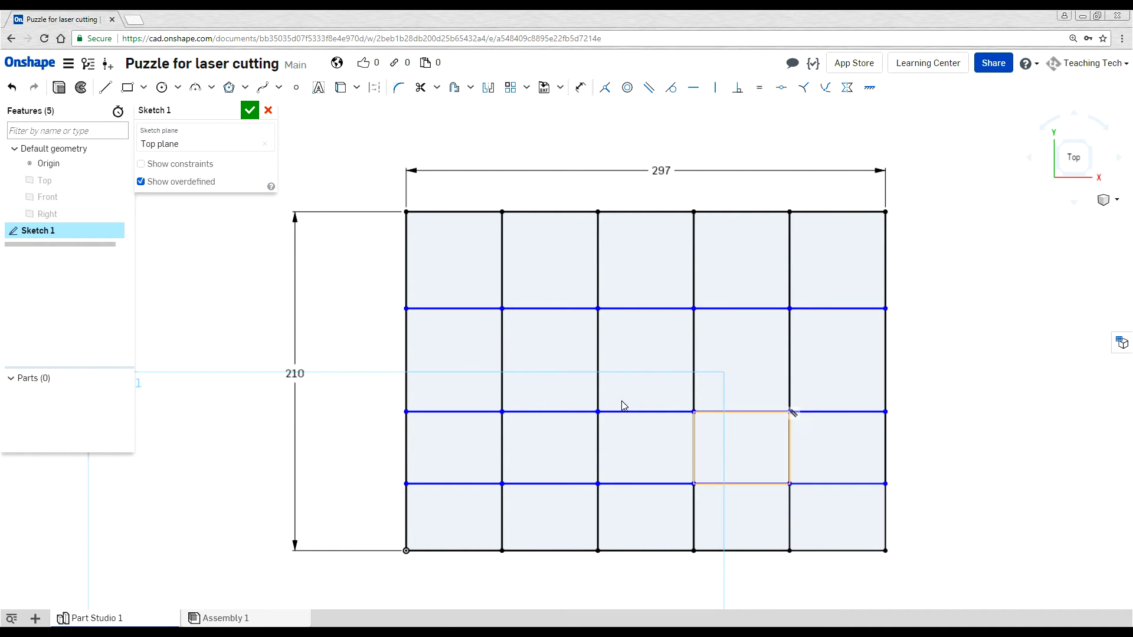
# Apply an Equal constraint to the four vertical segments between the first and second columns so the rows share one height.
pyautogui.click(504, 276)
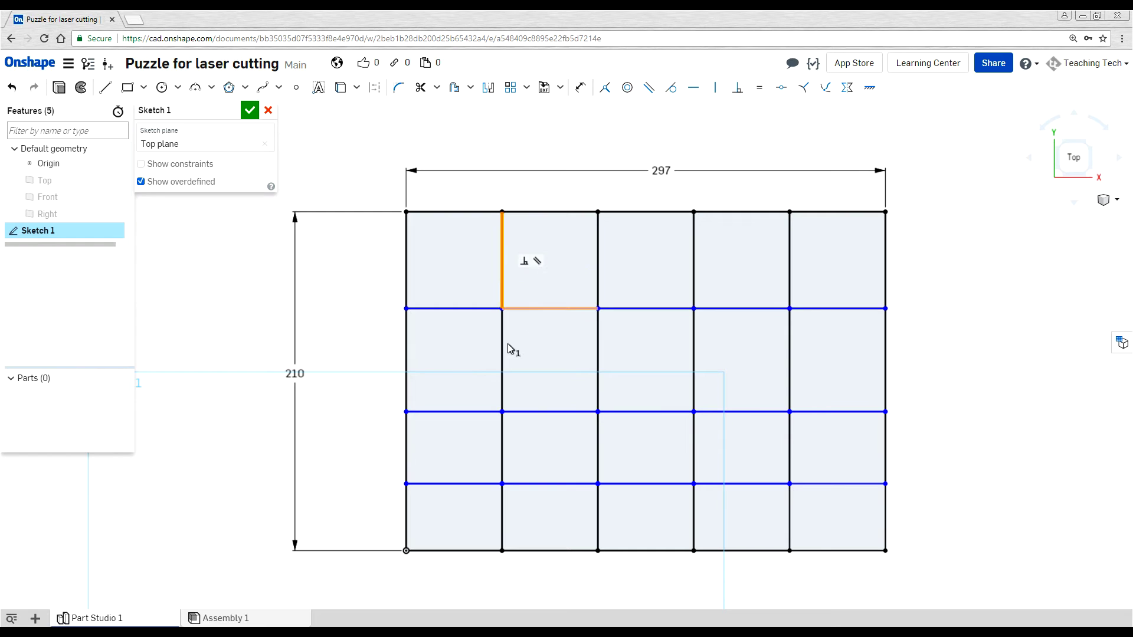
pyautogui.click(504, 351)
pyautogui.click(505, 450)
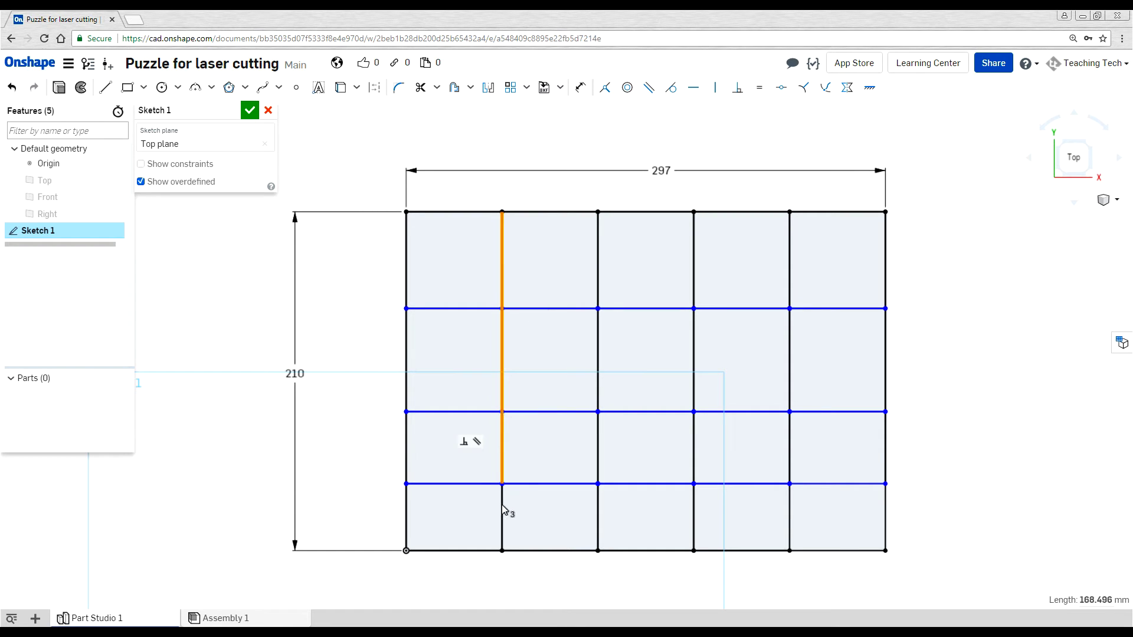
pyautogui.click(505, 517)
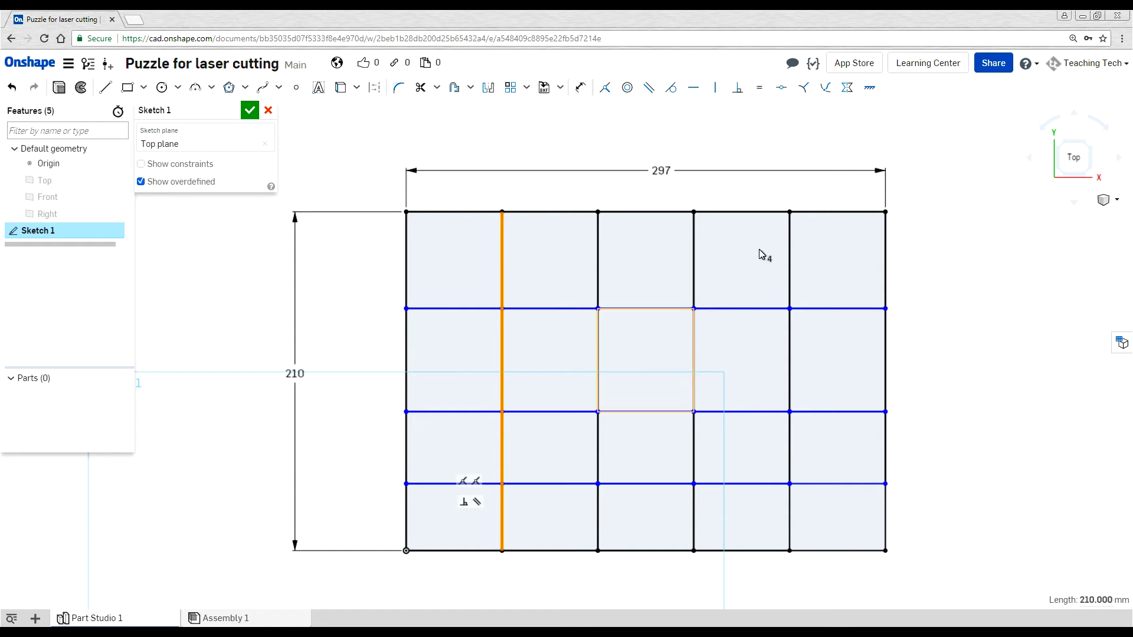
pyautogui.click(759, 87)
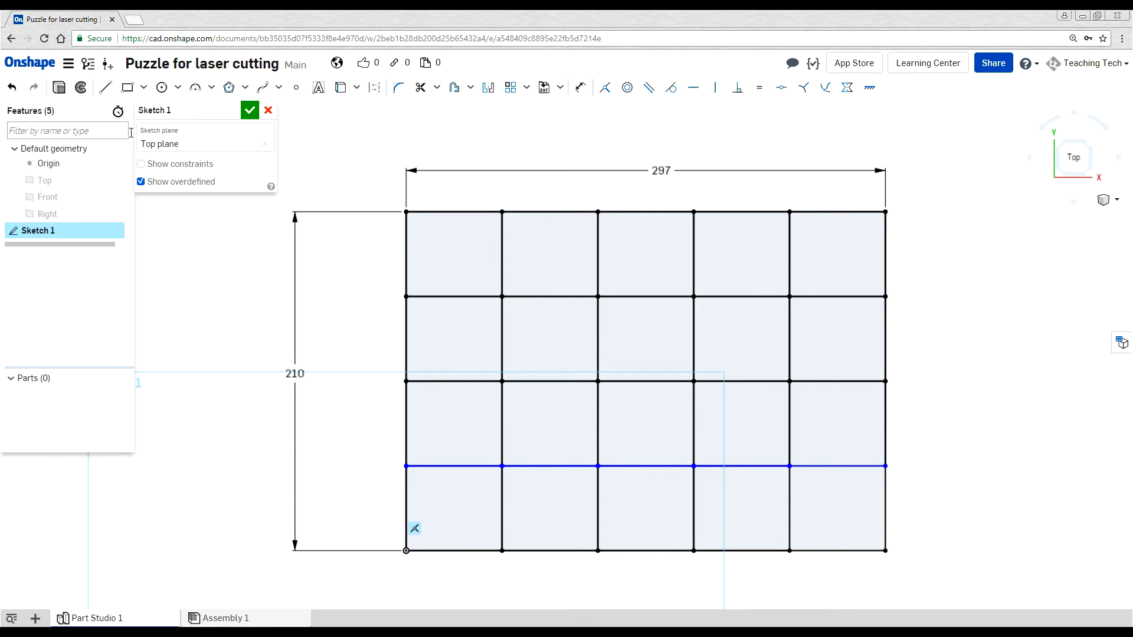
# Draw three circles, about 37, 40 and 28 mm in diameter, overlapping the first three interior vertical edges of the top row.
pyautogui.click(161, 89)
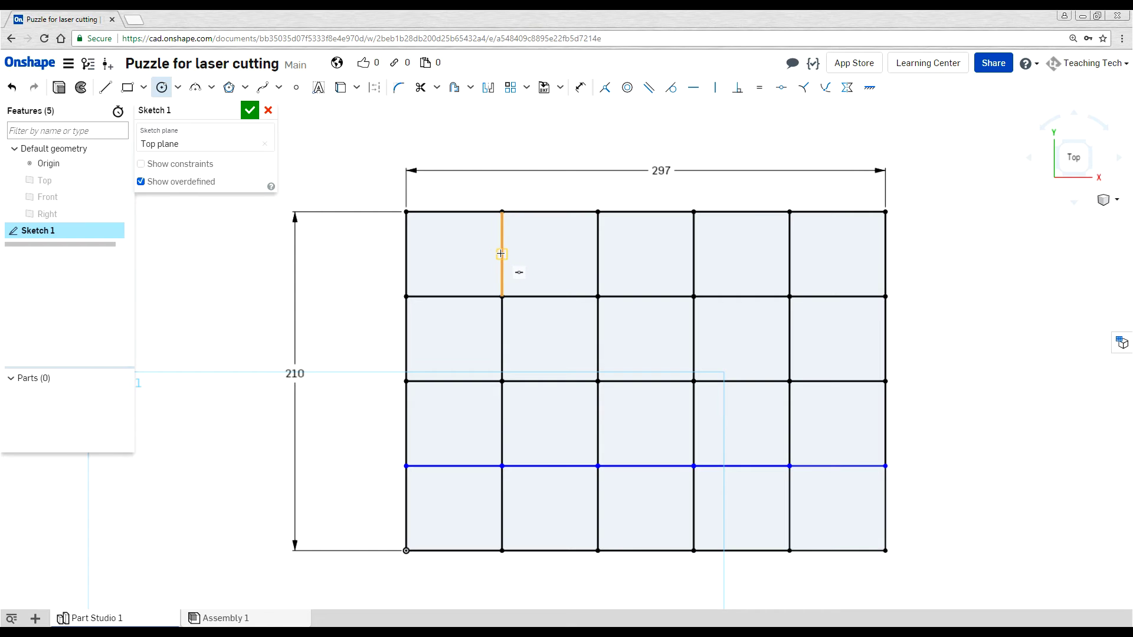
pyautogui.click(481, 255)
pyautogui.click(505, 271)
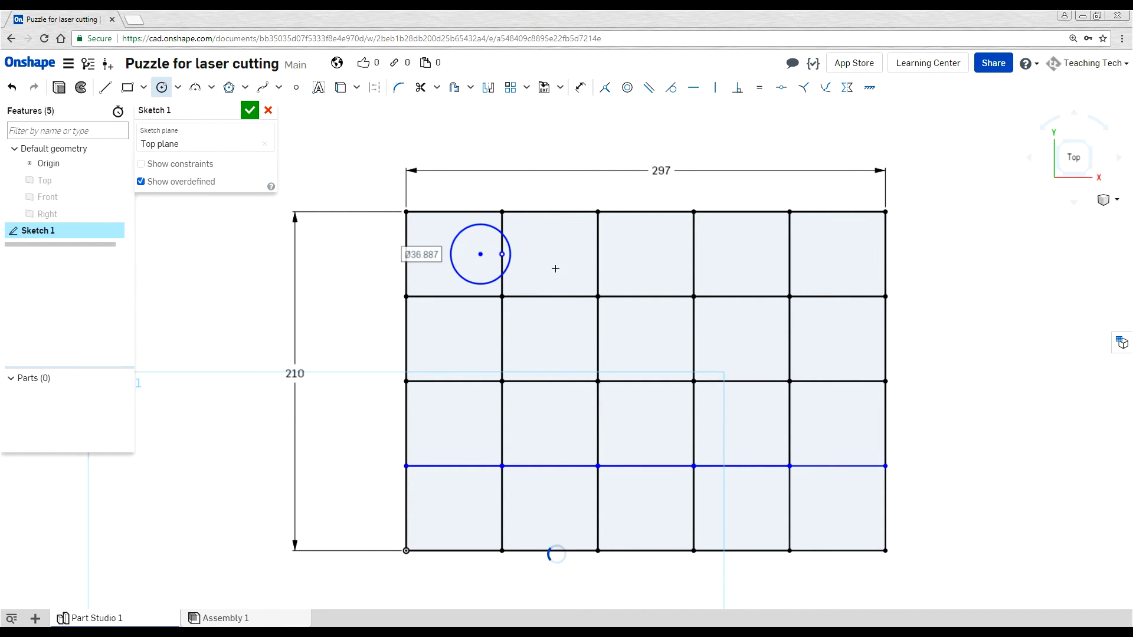
pyautogui.click(623, 254)
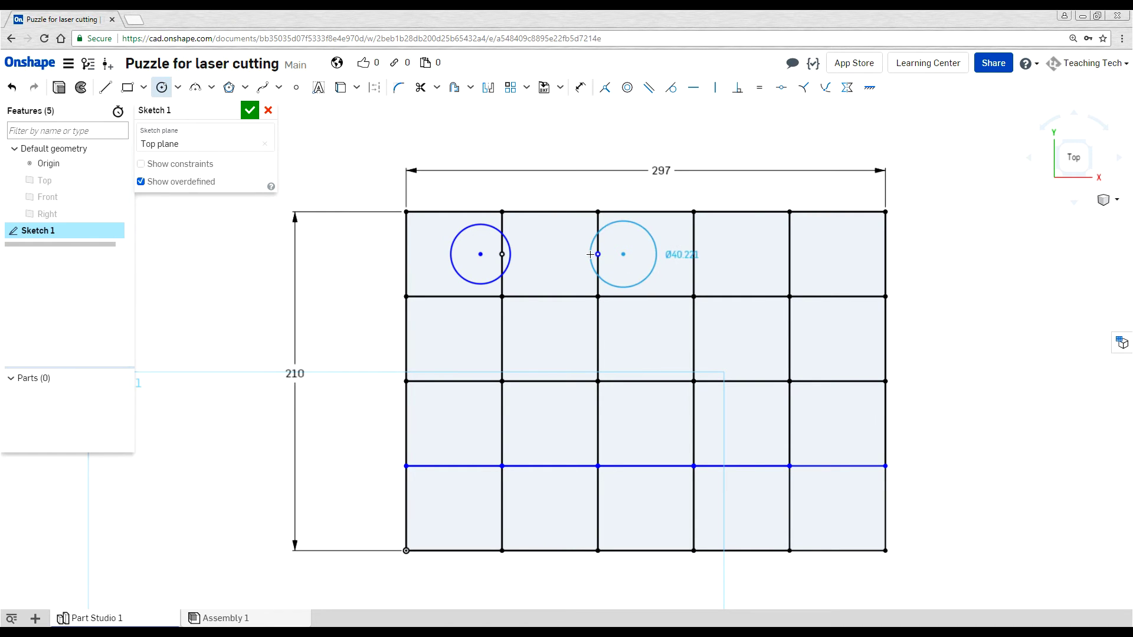
pyautogui.click(592, 254)
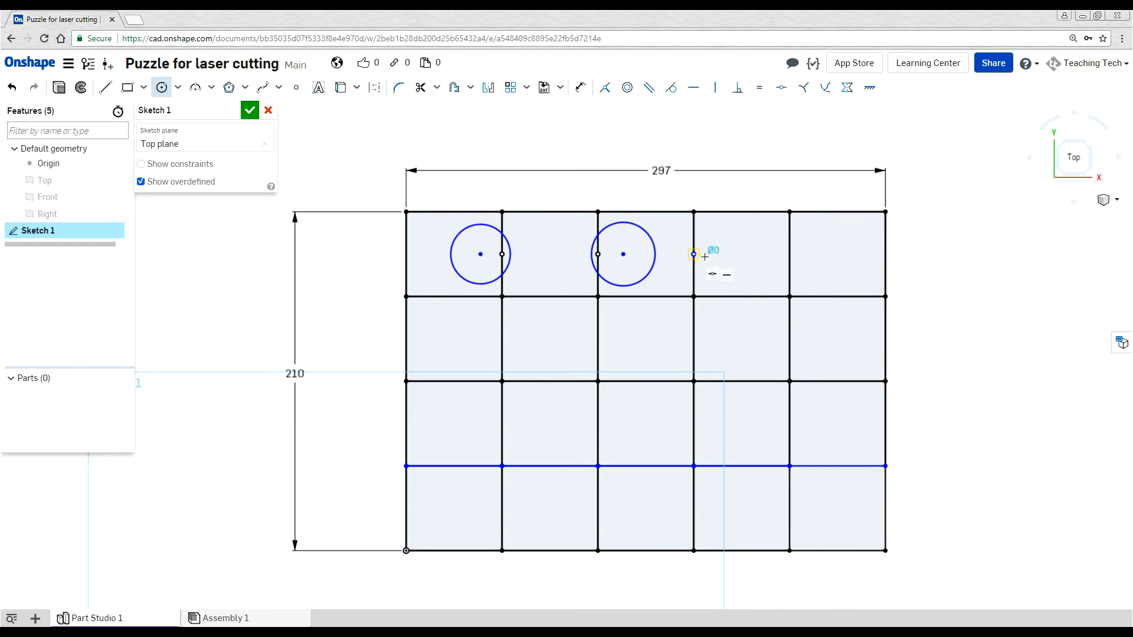
pyautogui.click(707, 254)
pyautogui.click(688, 255)
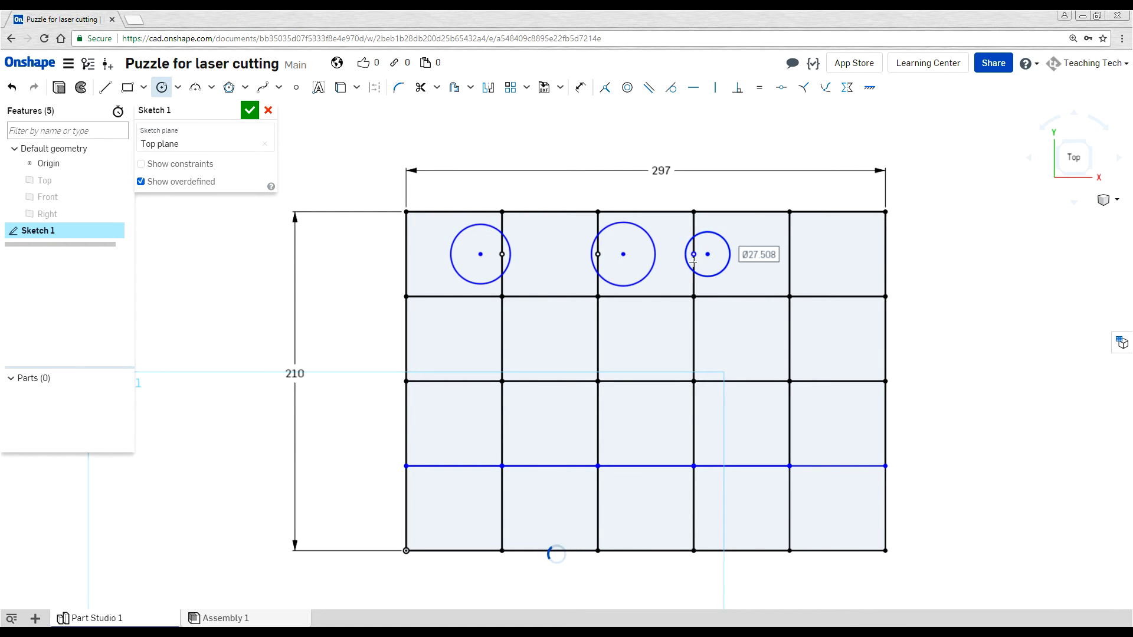
# Trim the outer arcs and enclosed edge segments of the three top-row circles into open puzzle tabs, and finish the sketch.
pyautogui.click(245, 90)
pyautogui.click(248, 89)
pyautogui.click(420, 88)
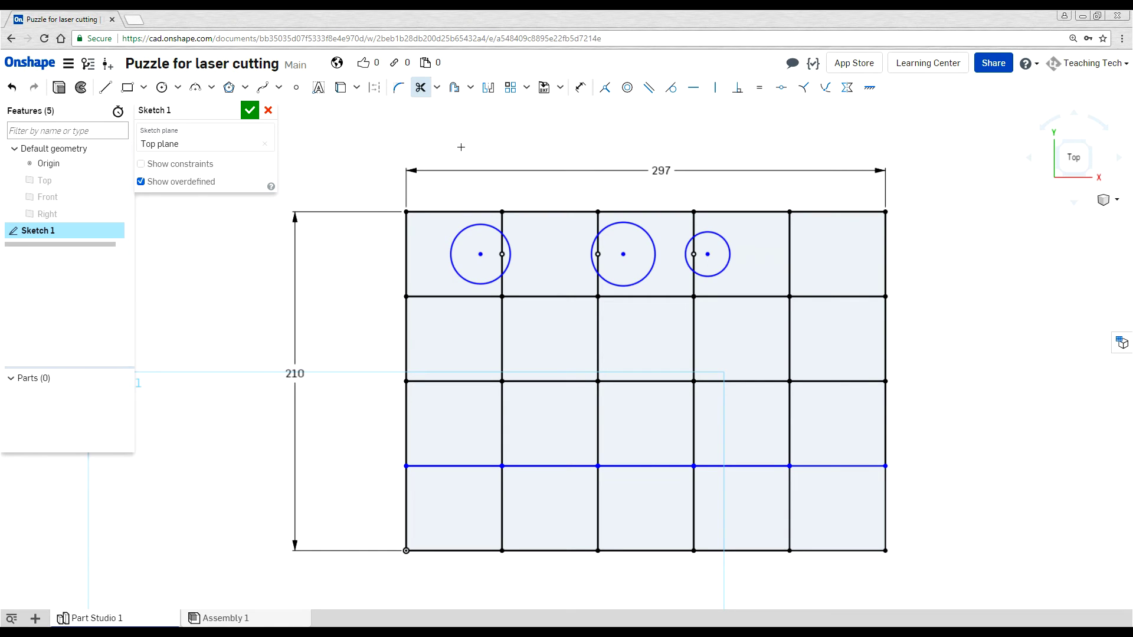
pyautogui.click(509, 245)
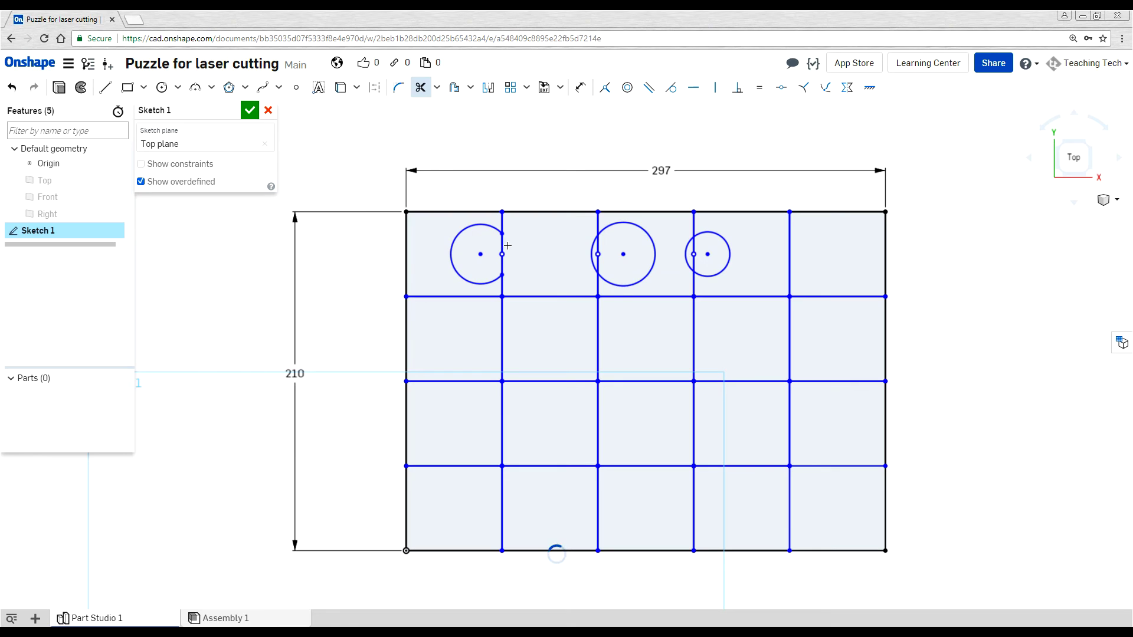
pyautogui.click(503, 255)
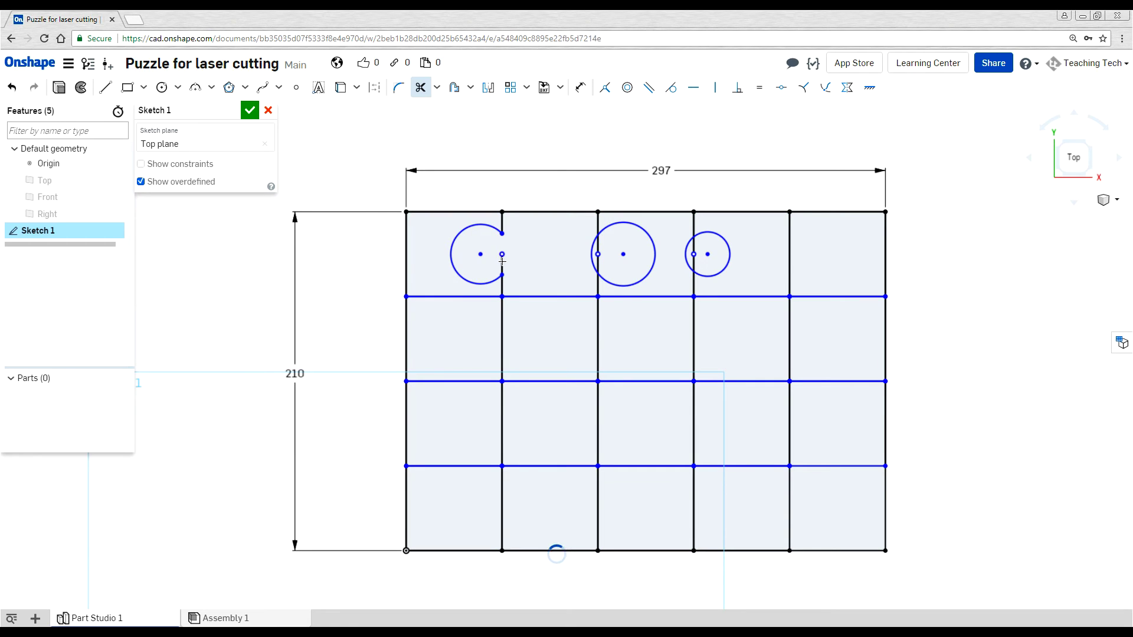
pyautogui.click(501, 264)
pyautogui.click(597, 245)
pyautogui.click(689, 253)
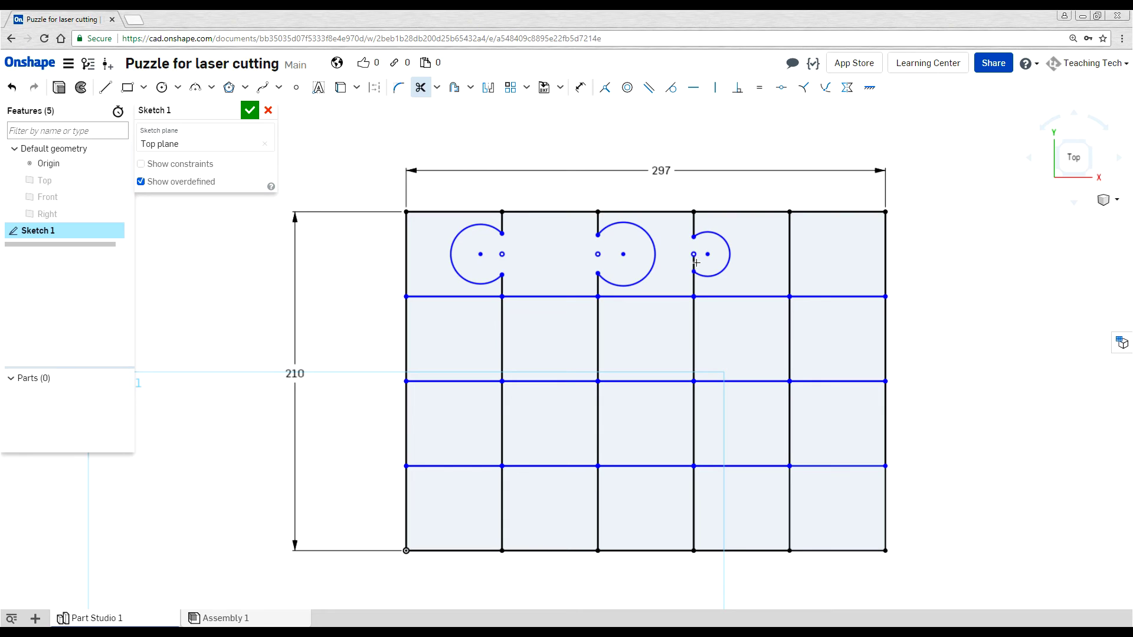
pyautogui.click(695, 263)
pyautogui.press('Escape')
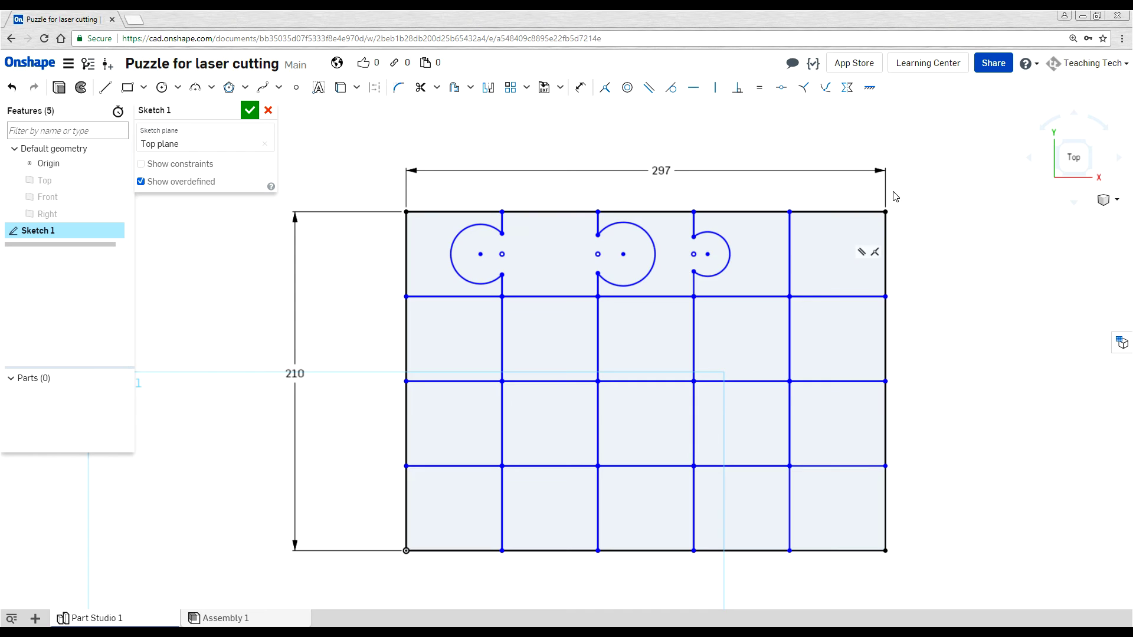
pyautogui.click(257, 113)
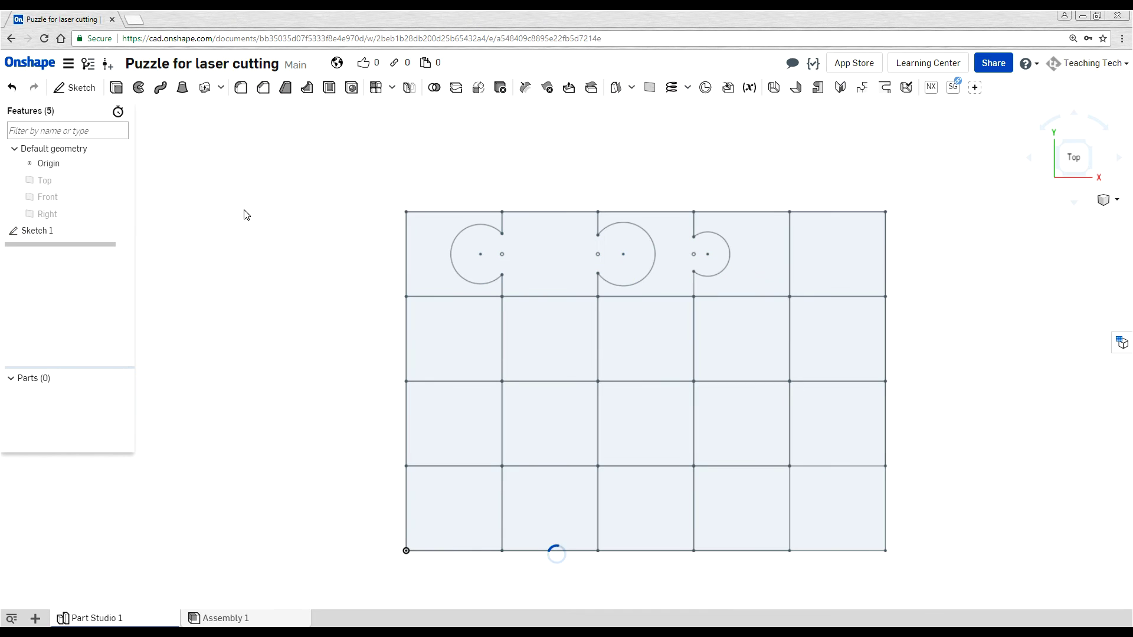
# Review the DXF/DWG export options for the puzzle sketch and leave without exporting.
pyautogui.rightClick(56, 231)
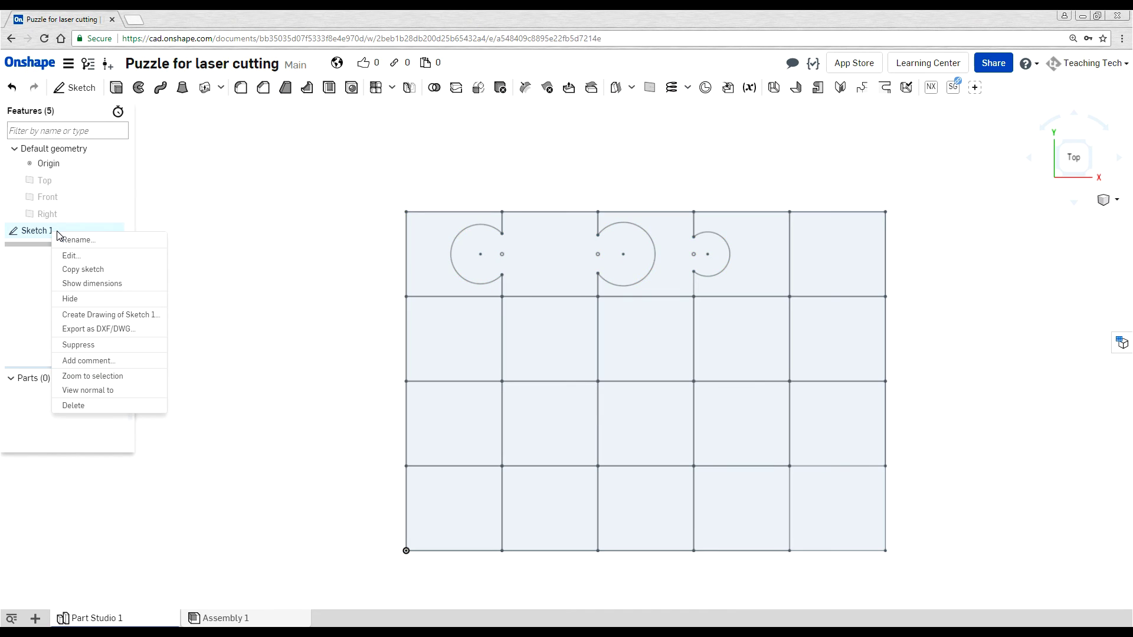
pyautogui.click(145, 332)
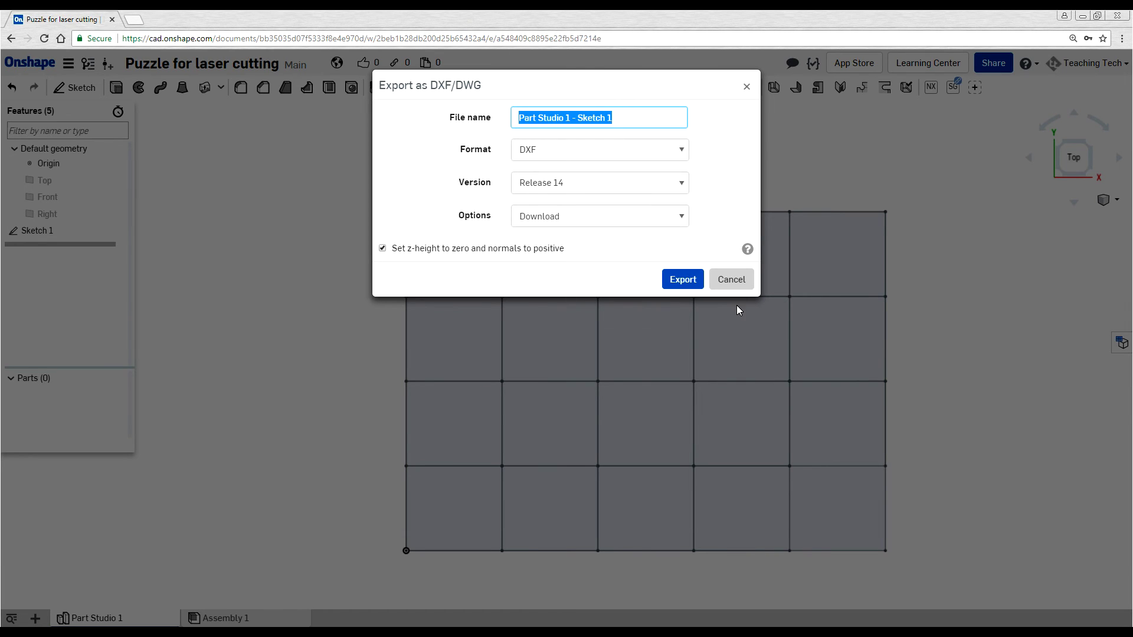
pyautogui.click(736, 282)
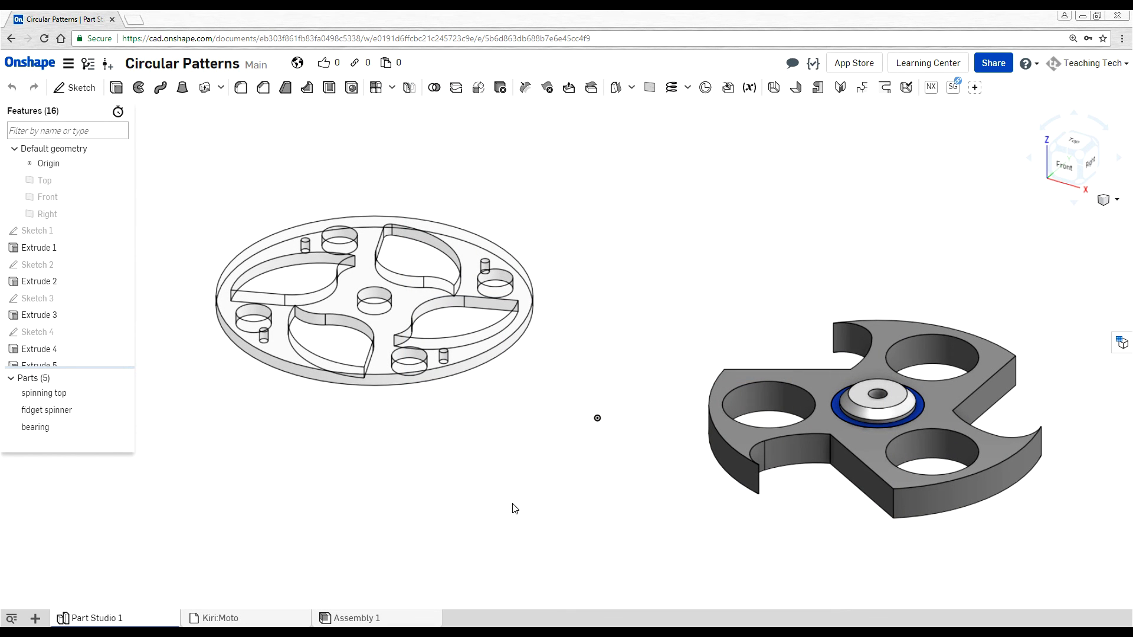
# Export the spinning top's upper face in the Circular Patterns document as a downloaded DXF, Release 14, with z-height set to zero.
pyautogui.scroll(5, 373, 420)
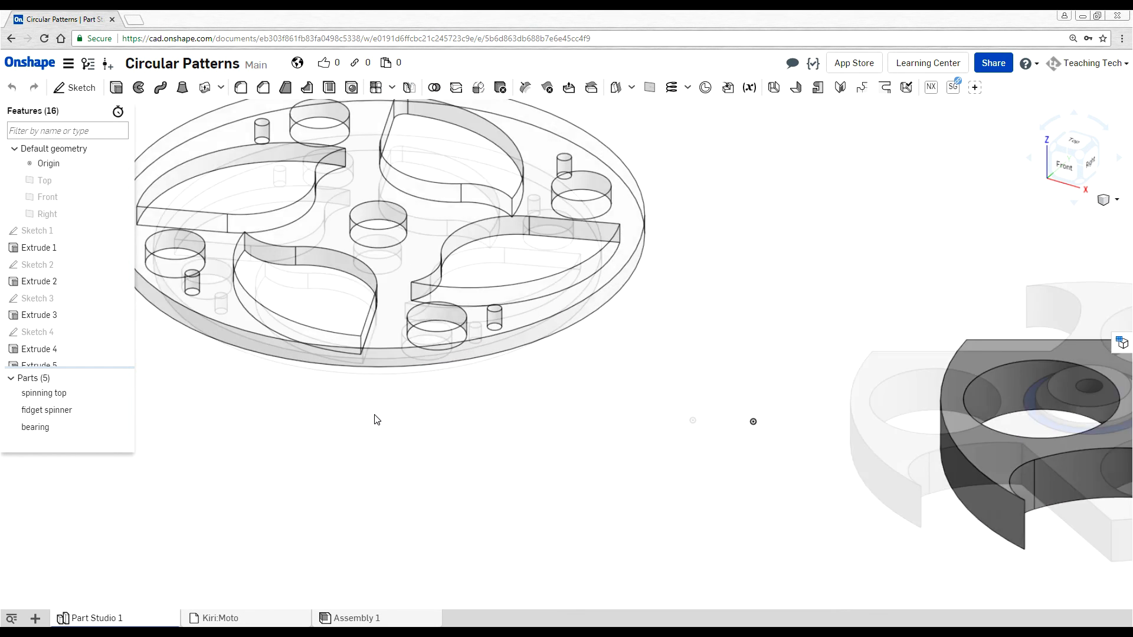
pyautogui.scroll(-5, 402, 440)
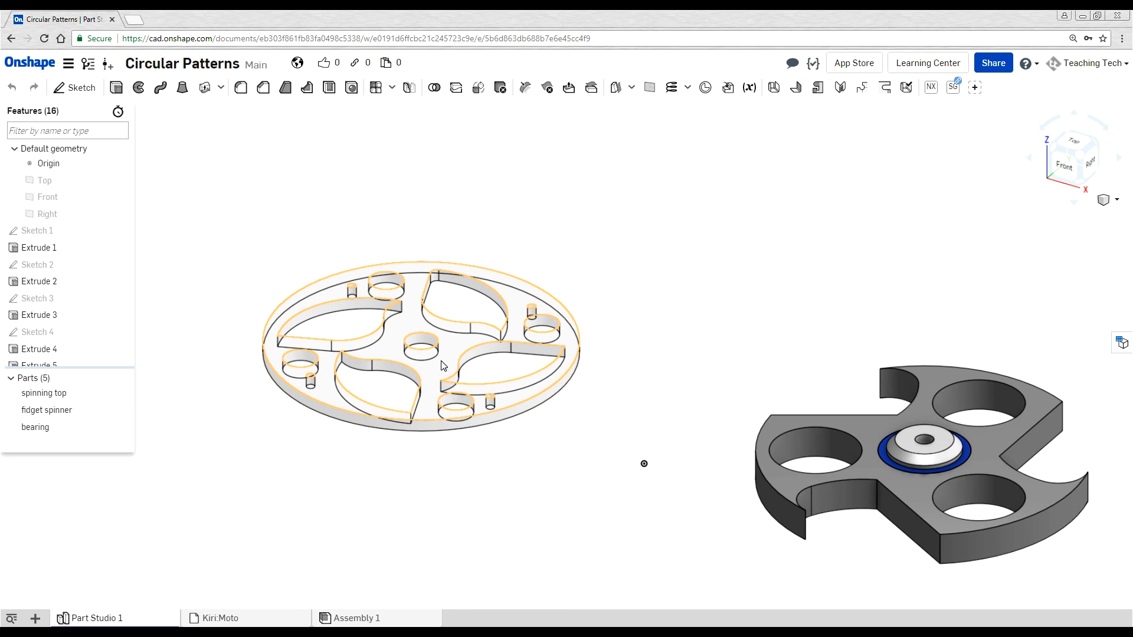
pyautogui.click(443, 365)
pyautogui.rightClick(441, 364)
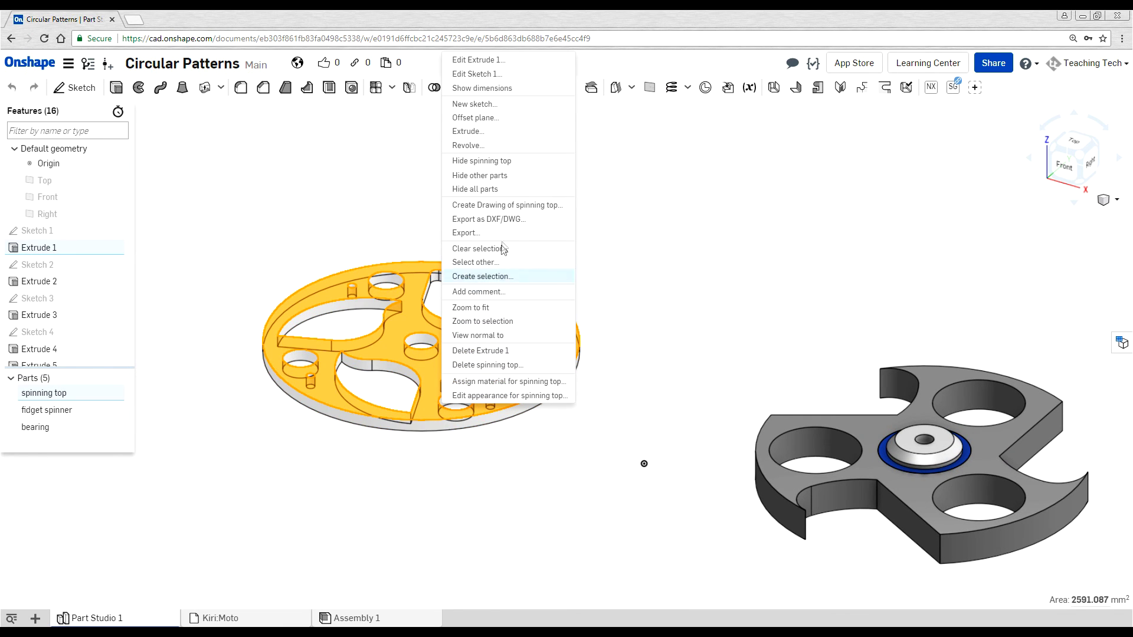
pyautogui.click(506, 221)
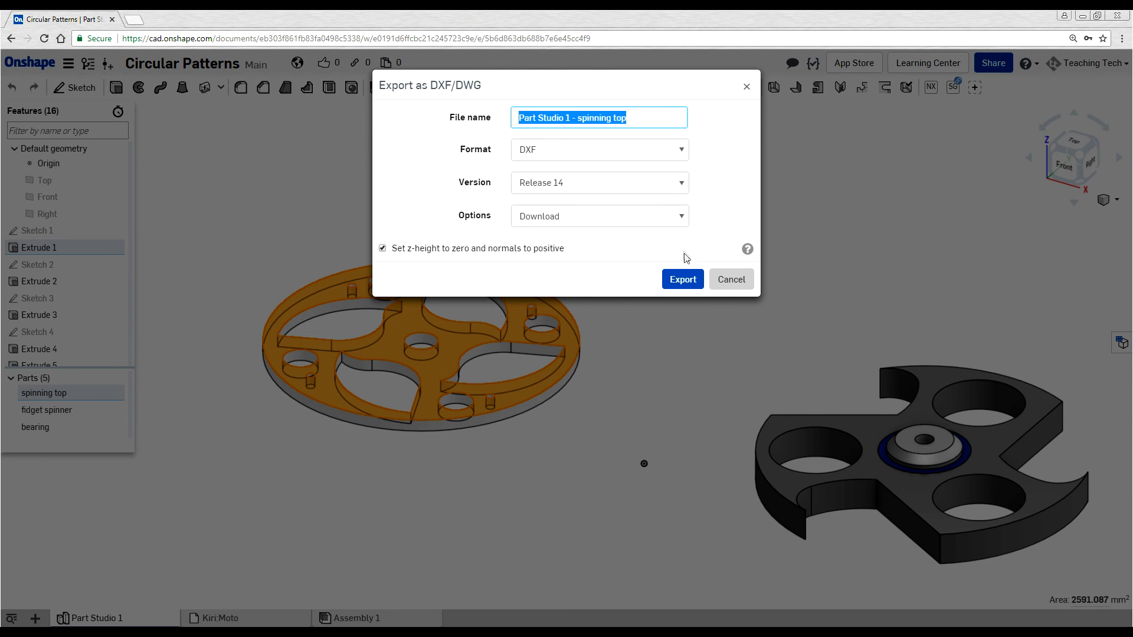
pyautogui.click(683, 279)
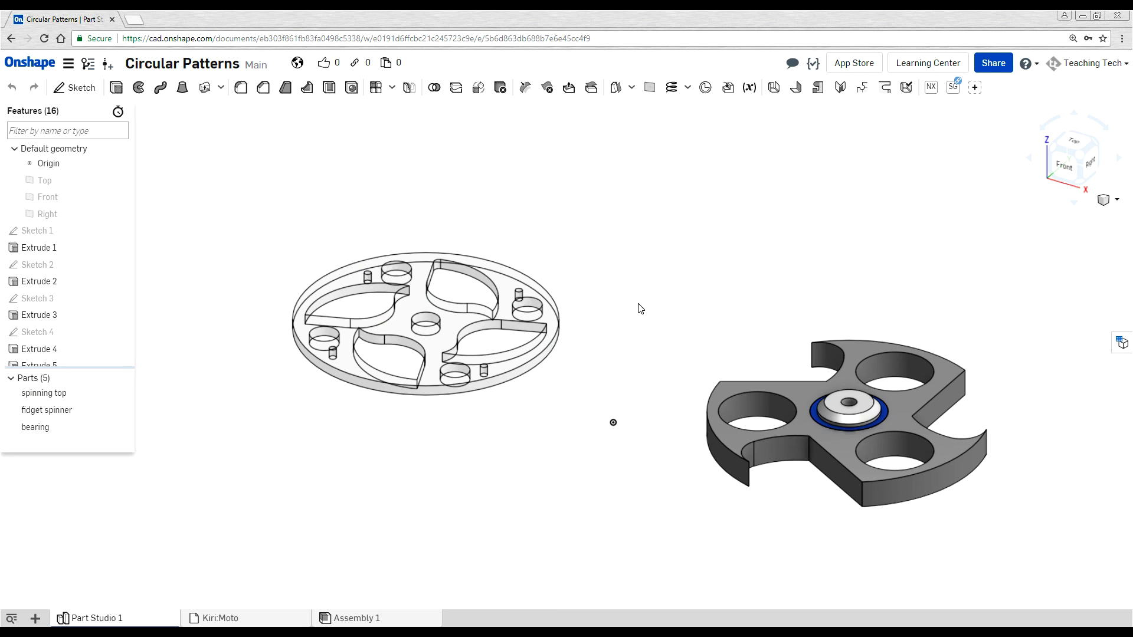